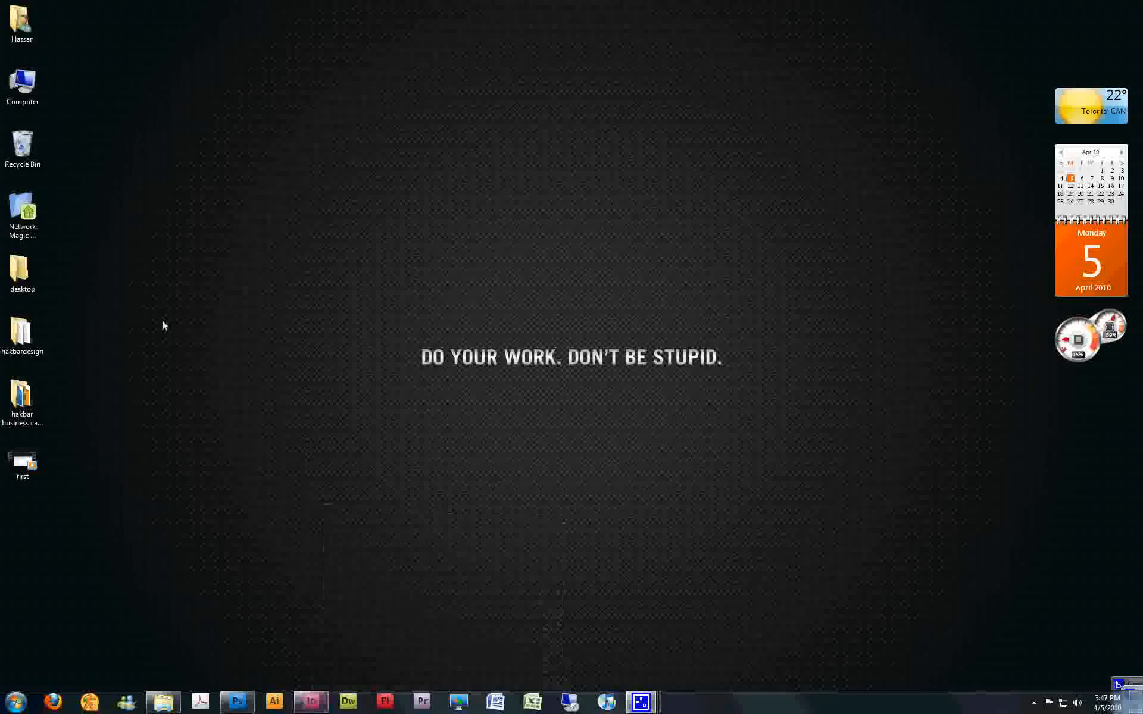
Open the background Photoshop file from the desktop's hakbar business card design folder and close the folder window
{"action": "double_click", "coordinate": [26, 404]}
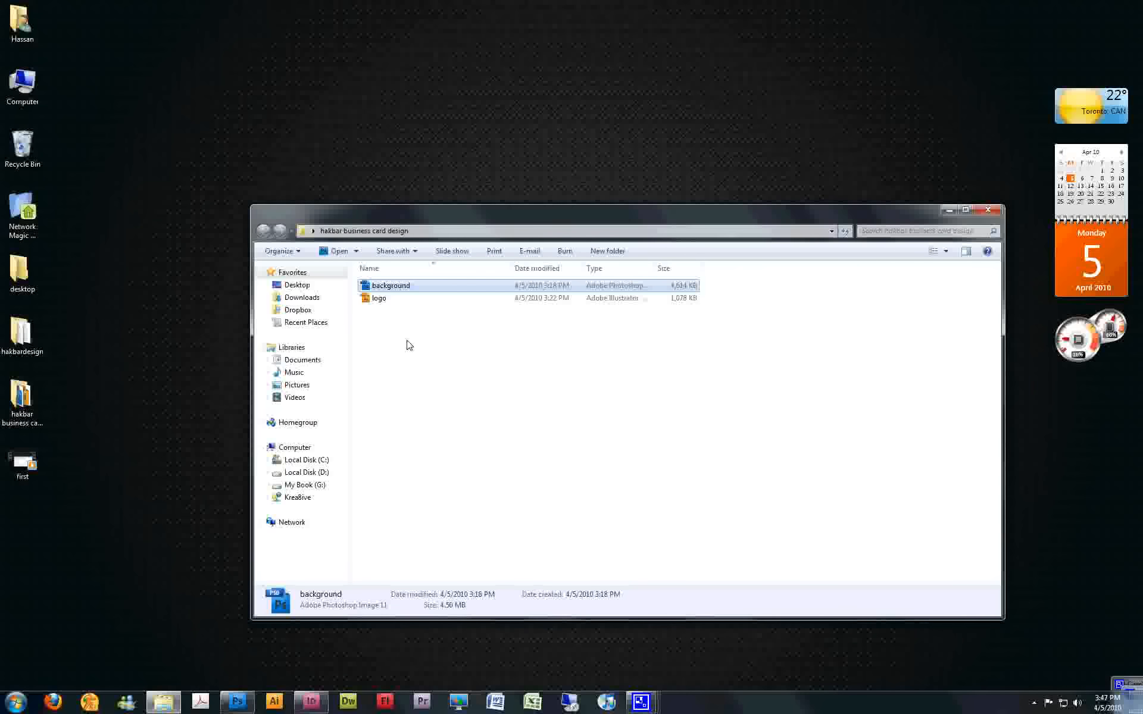
{"action": "left_click", "coordinate": [409, 345]}
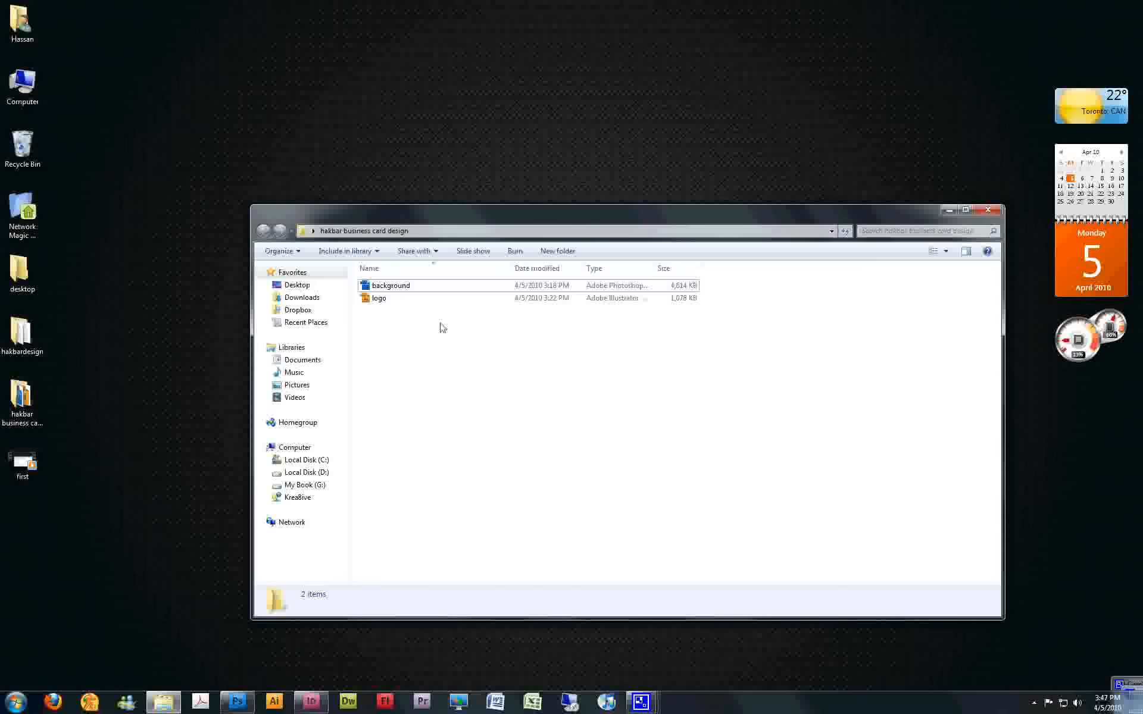
{"action": "left_click", "coordinate": [439, 287]}
{"action": "left_click", "coordinate": [444, 298]}
{"action": "left_click", "coordinate": [608, 369]}
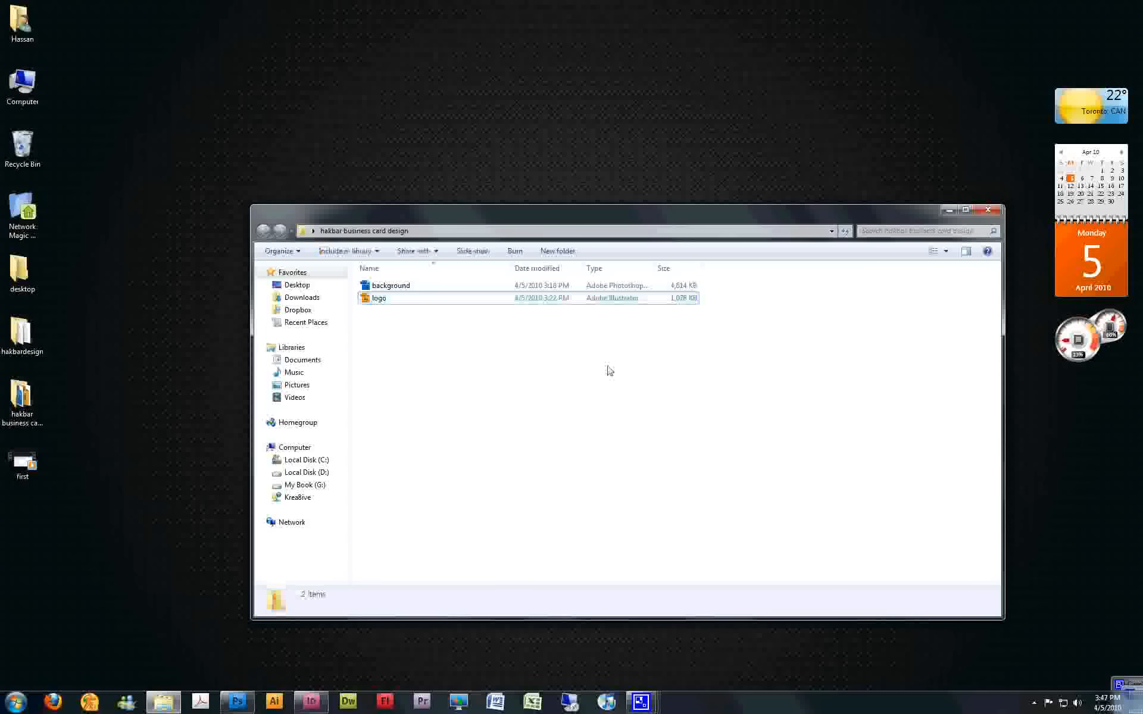
{"action": "left_click", "coordinate": [650, 289]}
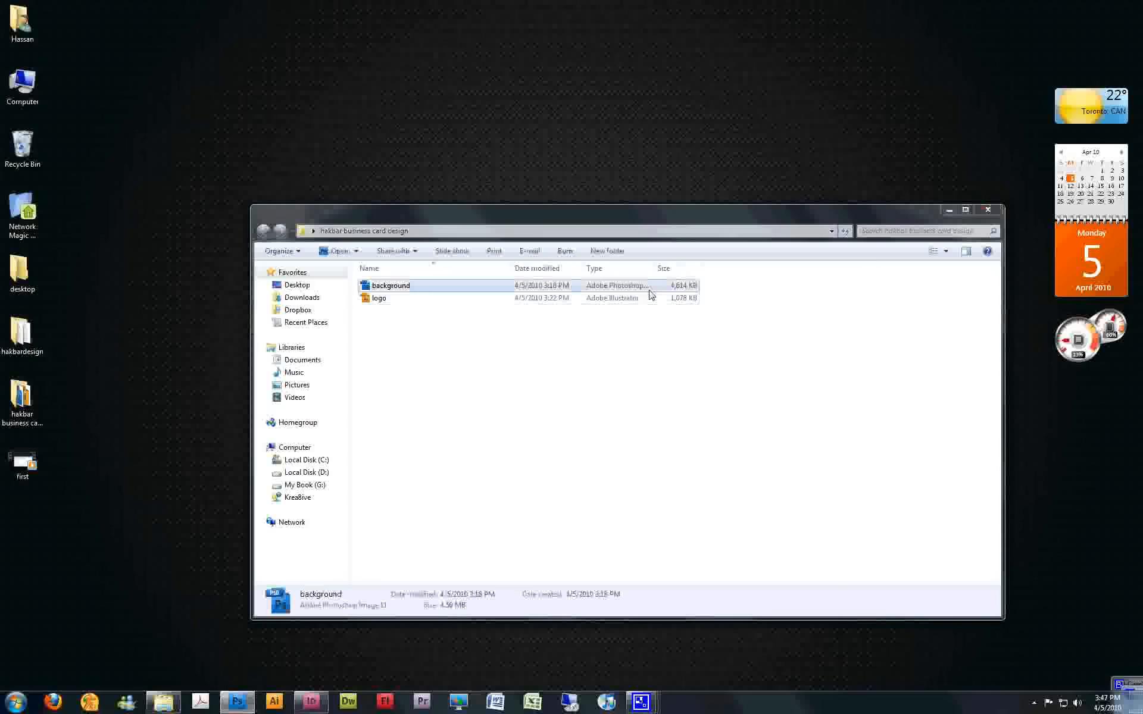
{"action": "left_click", "coordinate": [981, 211]}
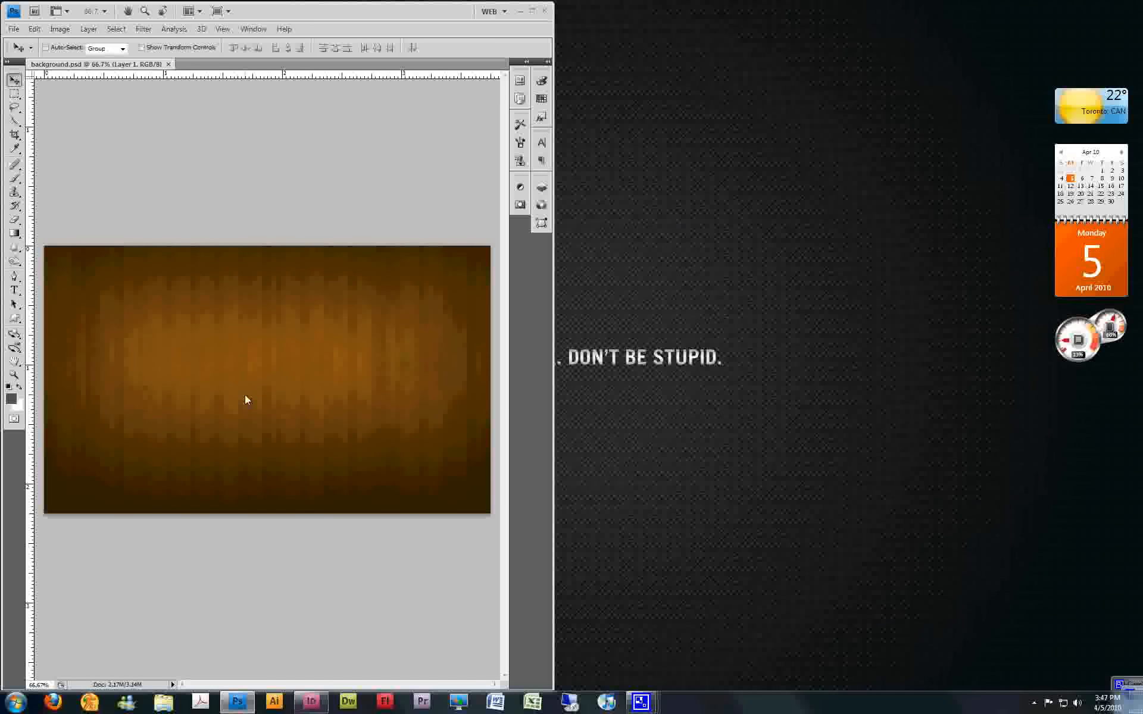
Check the background image's canvas size in inches and minimize the image editor
{"action": "left_click", "coordinate": [60, 29]}
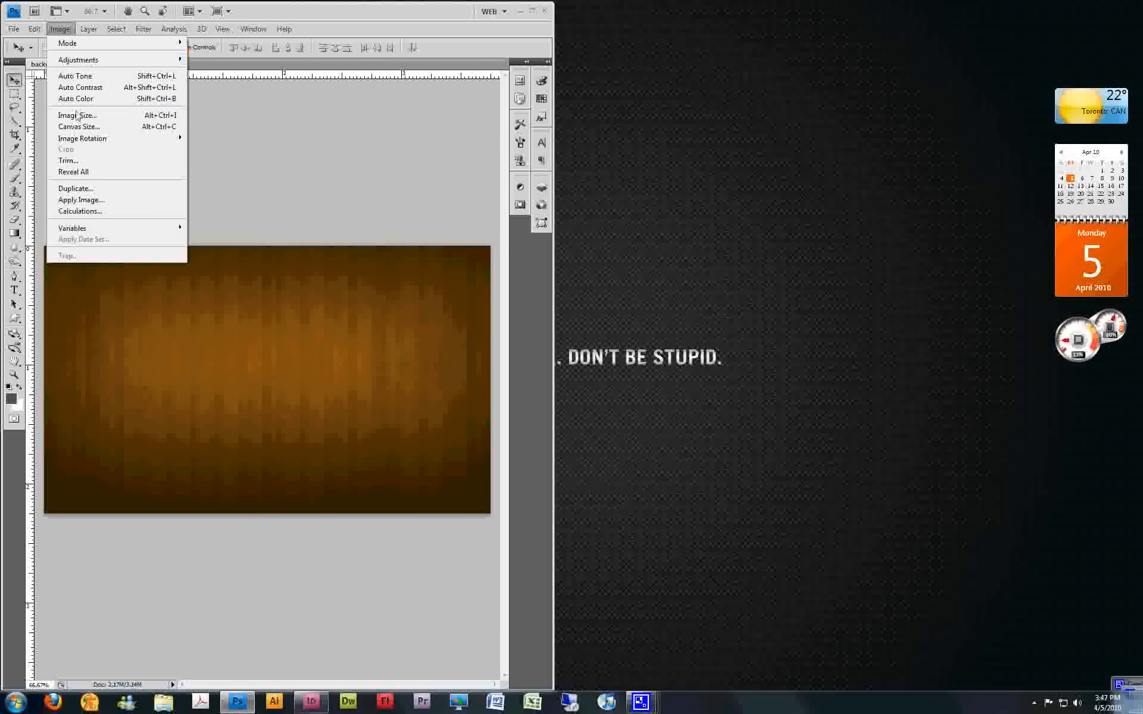
{"action": "left_click", "coordinate": [79, 128]}
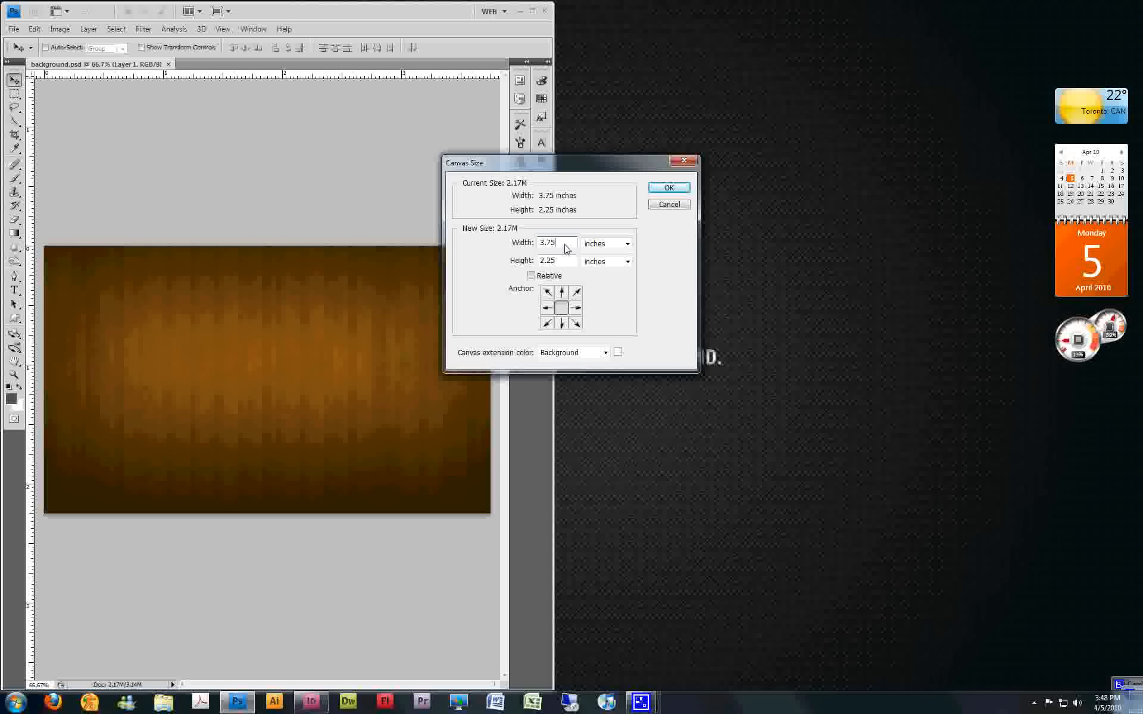
{"action": "left_click", "coordinate": [669, 188]}
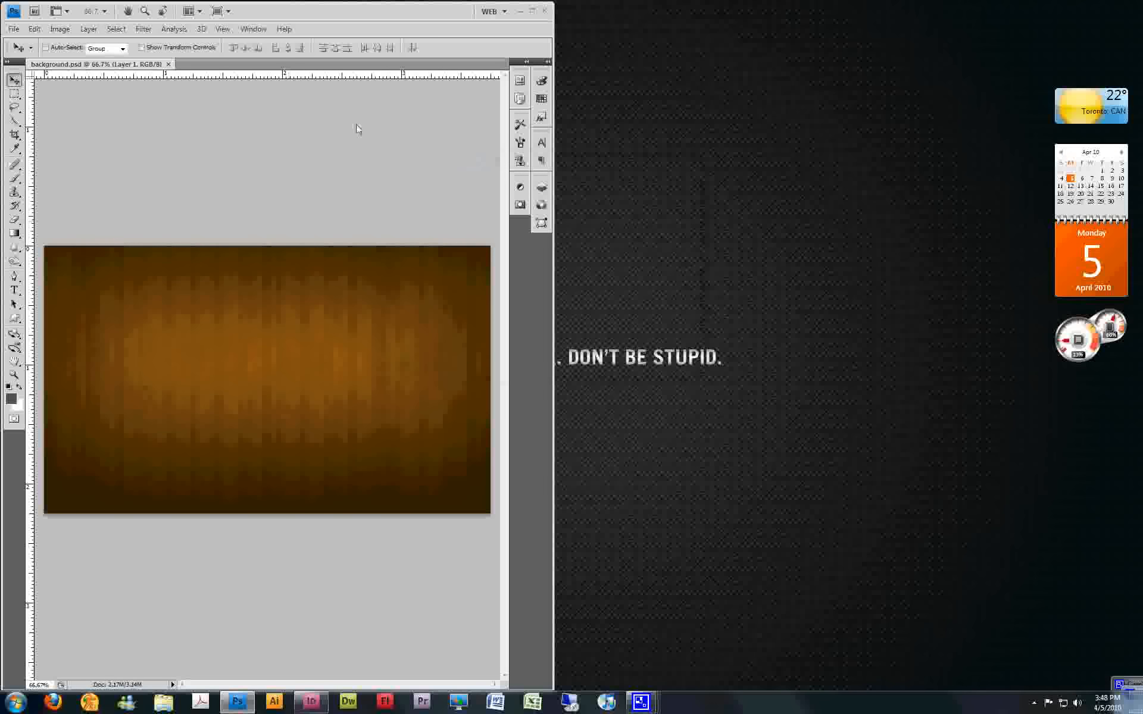
{"action": "left_click", "coordinate": [521, 12]}
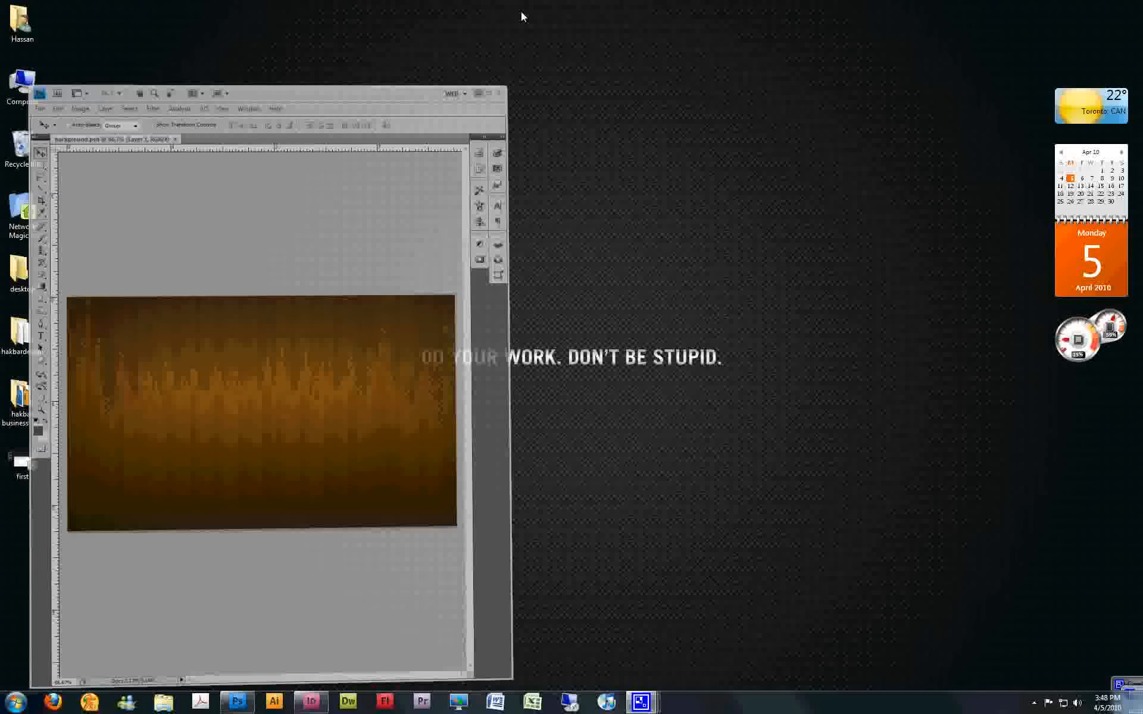
Switch to InDesign and set up a new document 3.5 in wide and 2 in high
{"action": "left_click", "coordinate": [297, 705]}
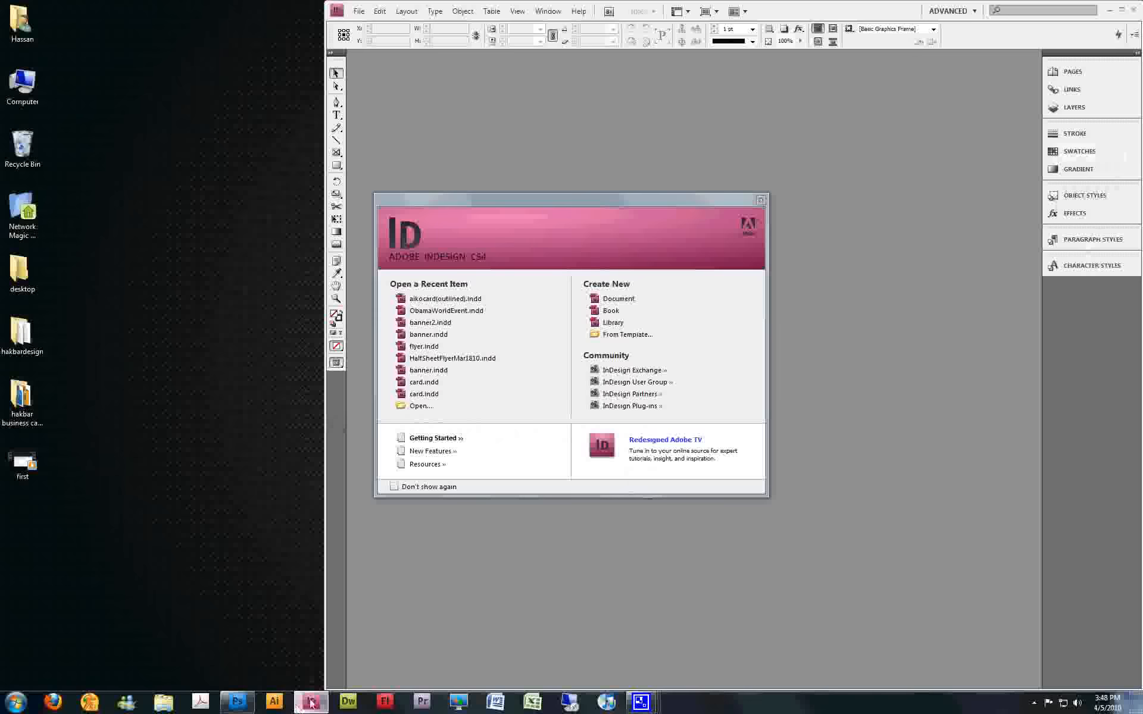
{"action": "left_click", "coordinate": [761, 200]}
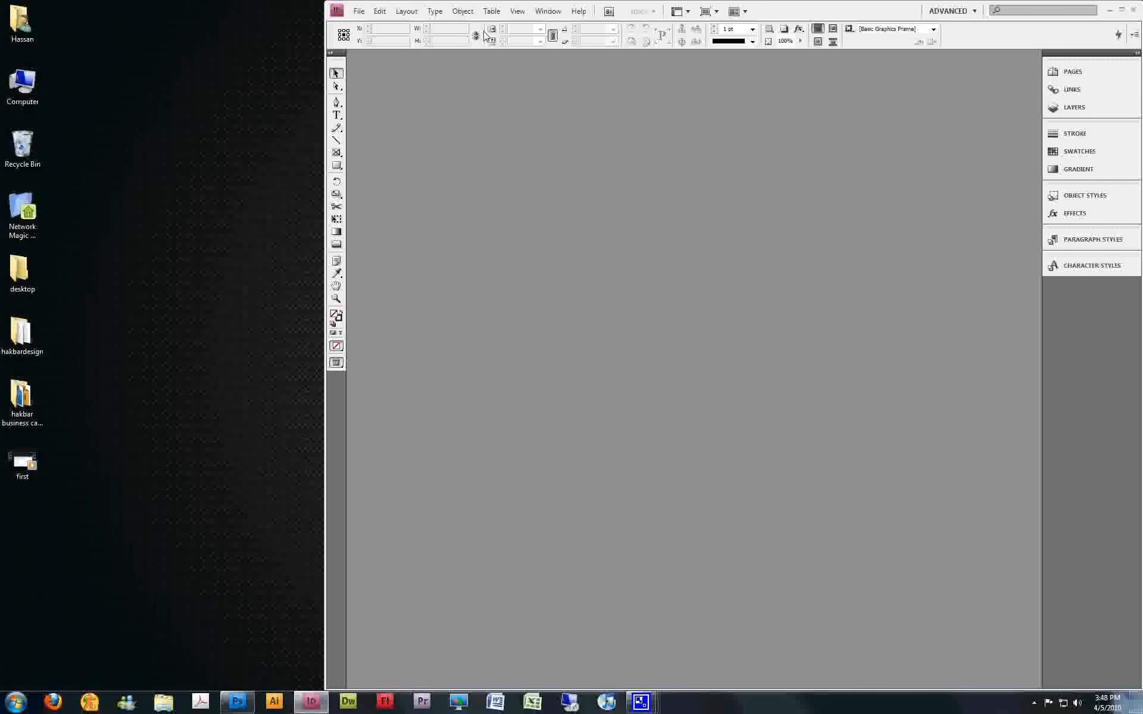
{"action": "left_click", "coordinate": [358, 11]}
{"action": "mouse_move", "coordinate": [378, 25]}
{"action": "left_click", "coordinate": [606, 25]}
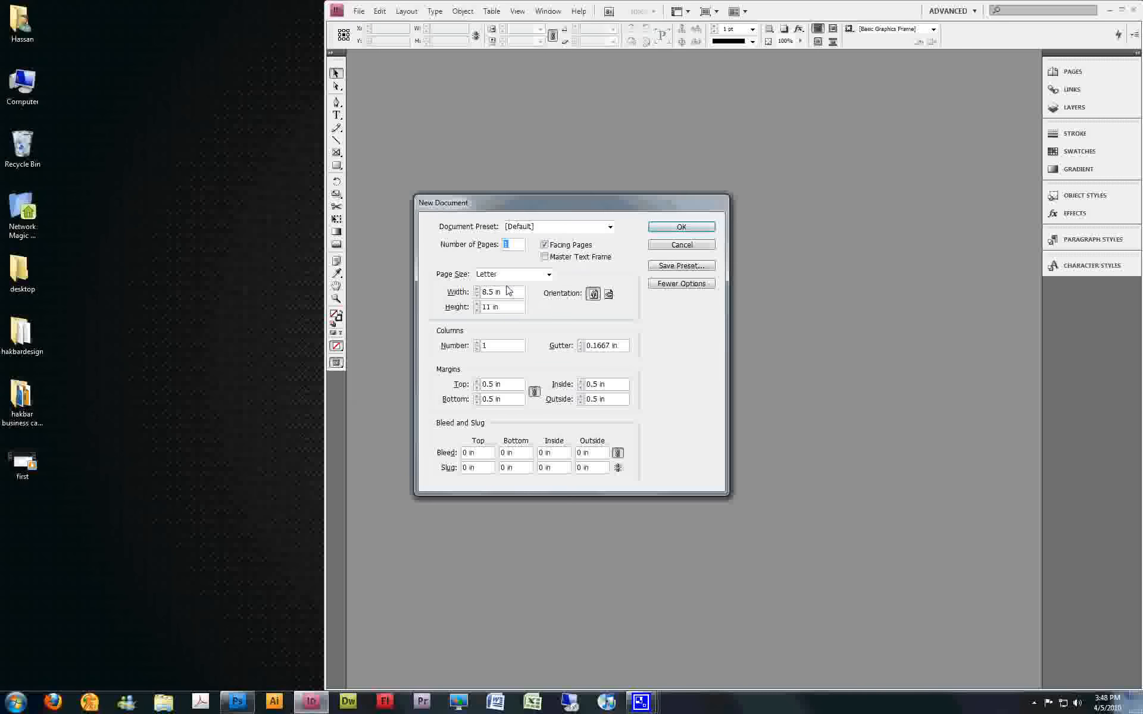
{"action": "left_click_drag", "start_coordinate": [509, 291], "coordinate": [465, 293]}
{"action": "type", "text": "3.5"}
{"action": "key", "text": "Tab"}
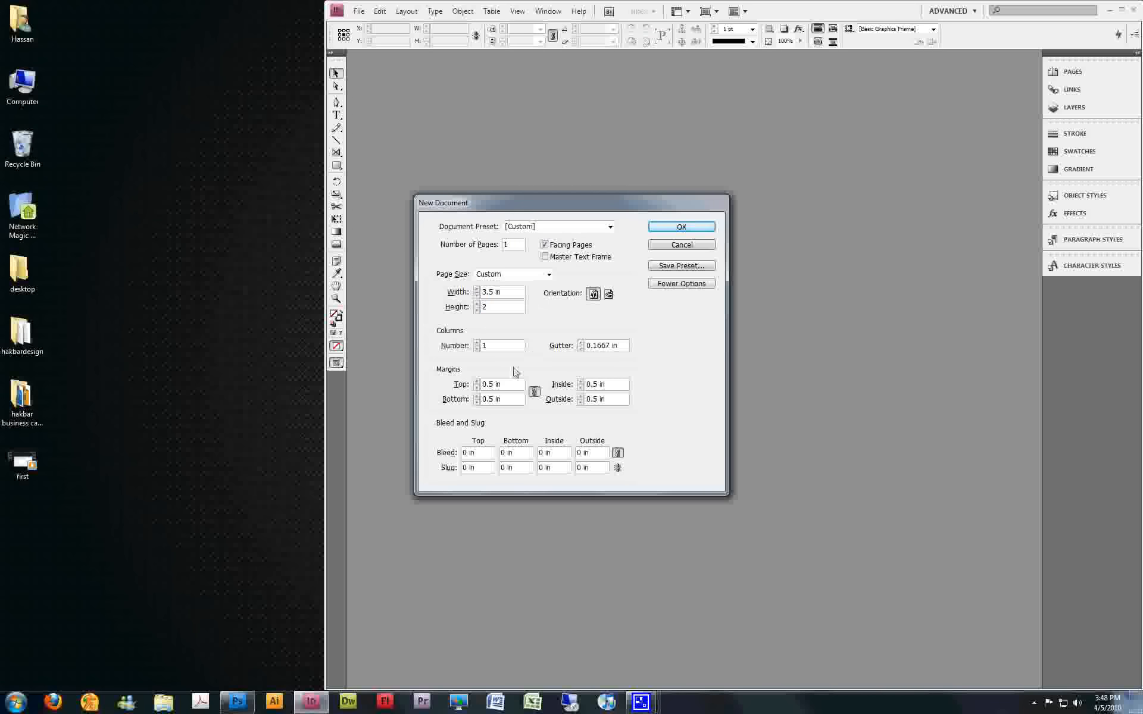
Set all margins and all bleeds to 0.125 in and create the document
{"action": "left_click", "coordinate": [477, 387]}
{"action": "left_click", "coordinate": [476, 388]}
{"action": "left_click", "coordinate": [477, 387]}
{"action": "left_click", "coordinate": [477, 388]}
{"action": "left_click", "coordinate": [477, 388]}
{"action": "left_click", "coordinate": [477, 388]}
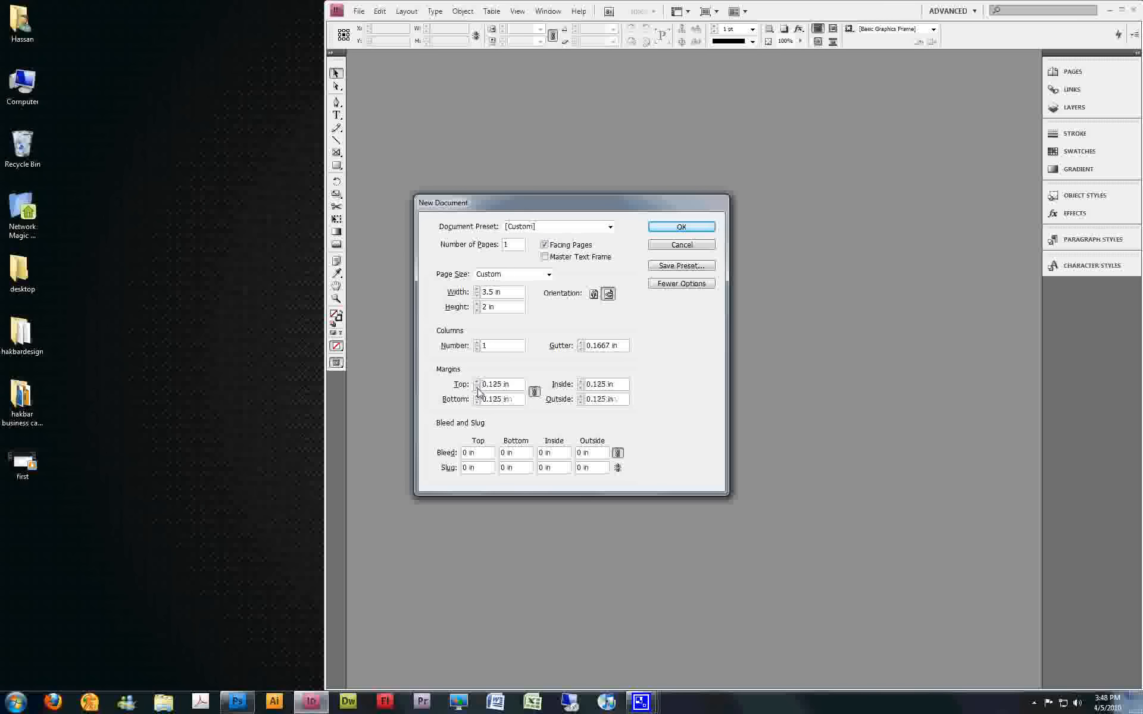
{"action": "left_click", "coordinate": [447, 453]}
{"action": "type", "text": "0.125"}
{"action": "key", "text": "Tab"}
{"action": "key", "text": "Return"}
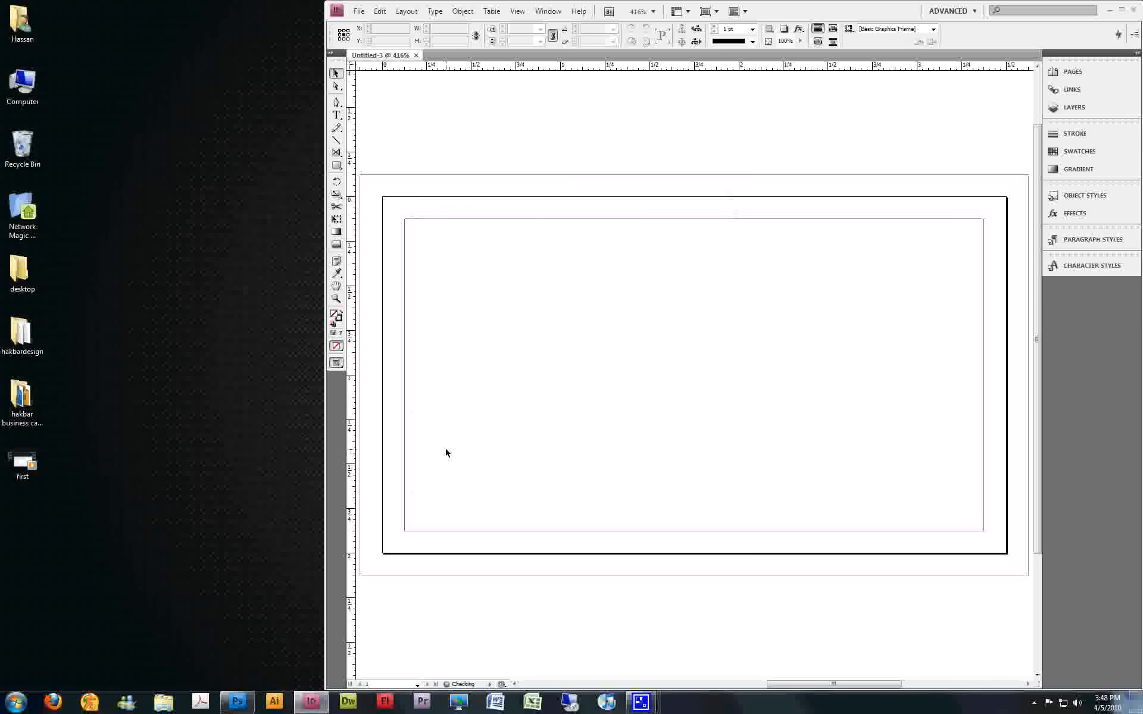
Place the background file on the page and align it with the bleed edges
{"action": "left_click", "coordinate": [359, 10]}
{"action": "left_click", "coordinate": [401, 186]}
{"action": "double_click", "coordinate": [506, 262]}
{"action": "left_click", "coordinate": [446, 230]}
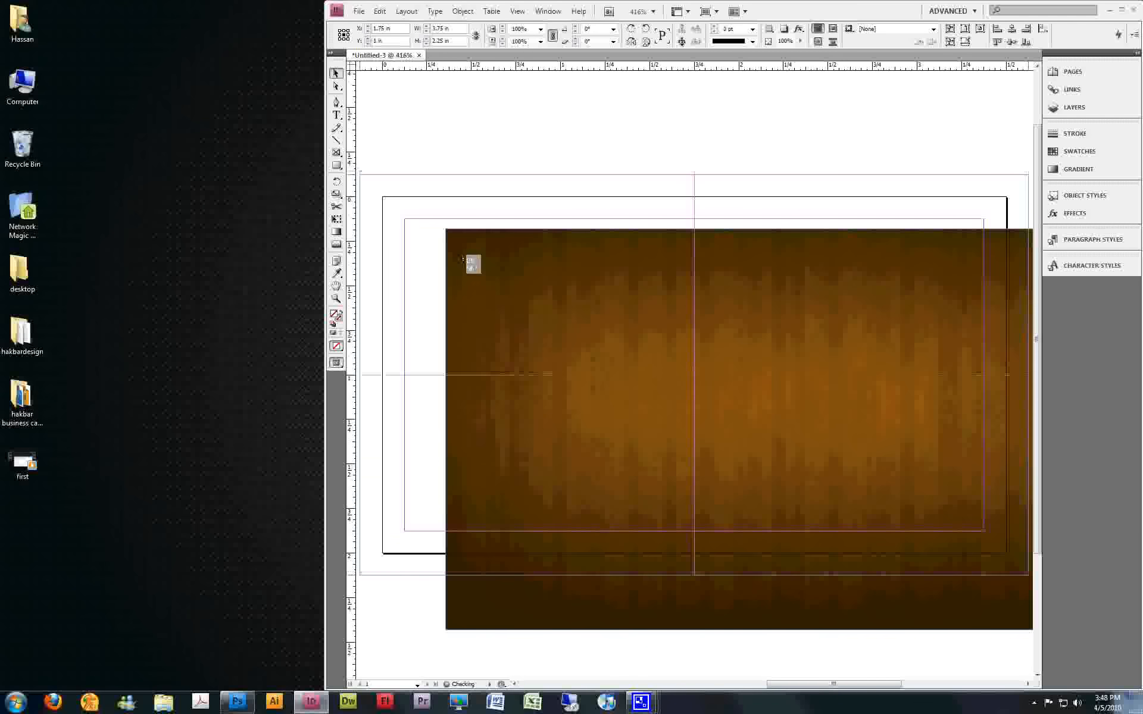
{"action": "left_click_drag", "start_coordinate": [463, 260], "coordinate": [463, 260]}
{"action": "left_click", "coordinate": [484, 108]}
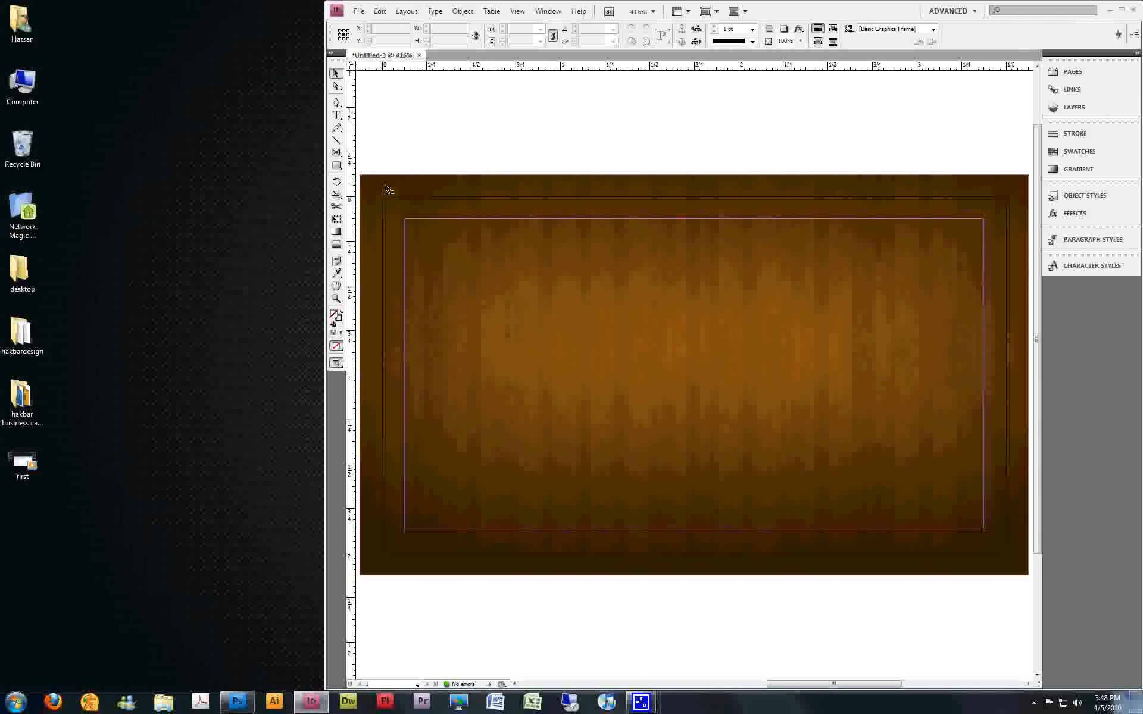
{"action": "left_click", "coordinate": [379, 189]}
{"action": "left_click_drag", "start_coordinate": [404, 213], "coordinate": [385, 201]}
{"action": "left_click", "coordinate": [416, 128]}
Place the logo Illustrator file and align it with the upper-left corner of the card's margins
{"action": "left_click", "coordinate": [359, 11]}
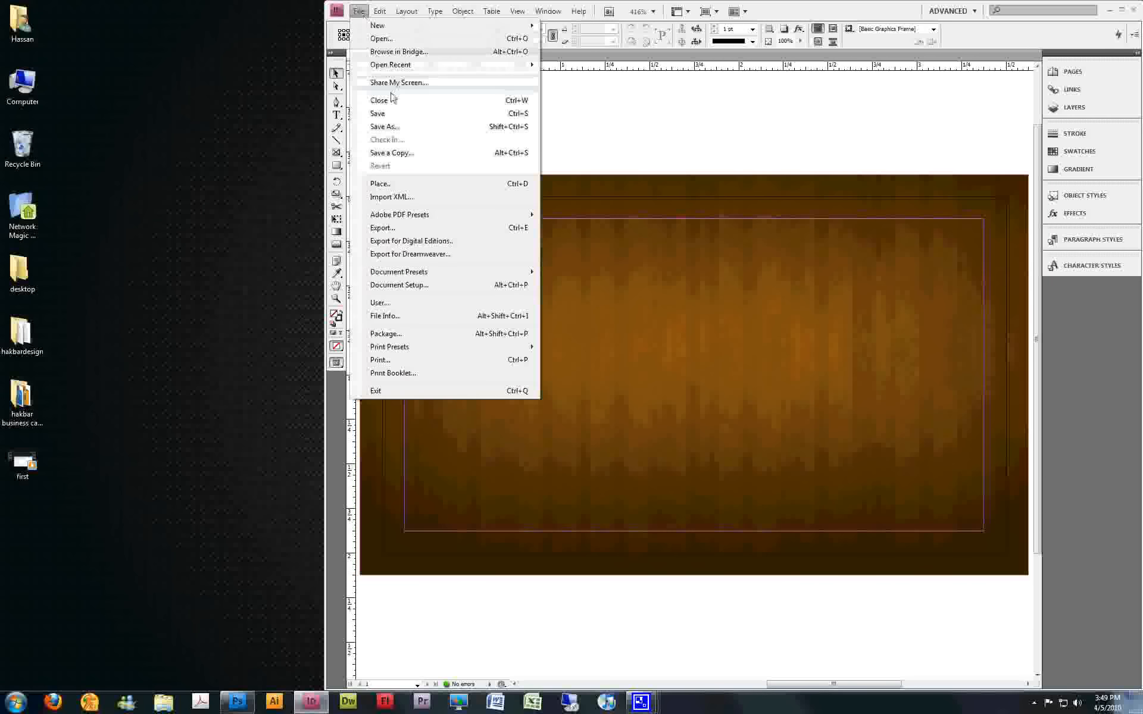
{"action": "left_click", "coordinate": [421, 182]}
{"action": "double_click", "coordinate": [578, 280]}
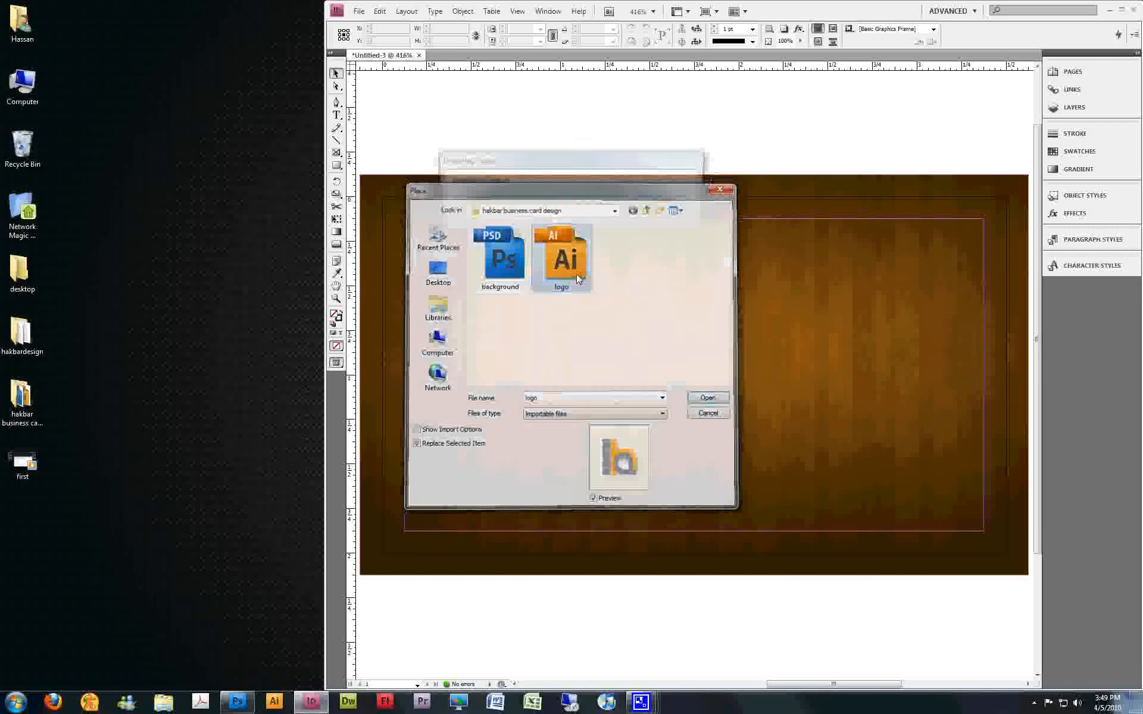
{"action": "left_click", "coordinate": [408, 226]}
{"action": "left_click_drag", "start_coordinate": [452, 275], "coordinate": [449, 270]}
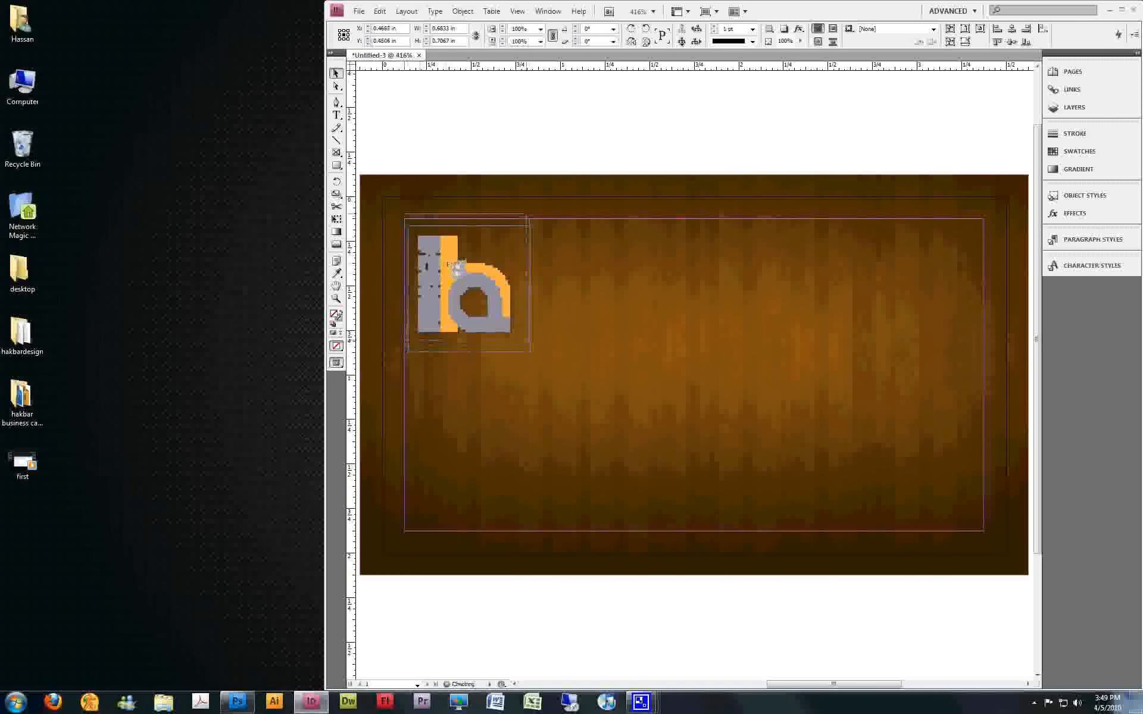
Set the placed logo's display performance to High Quality Display and deselect it
{"action": "right_click", "coordinate": [449, 270]}
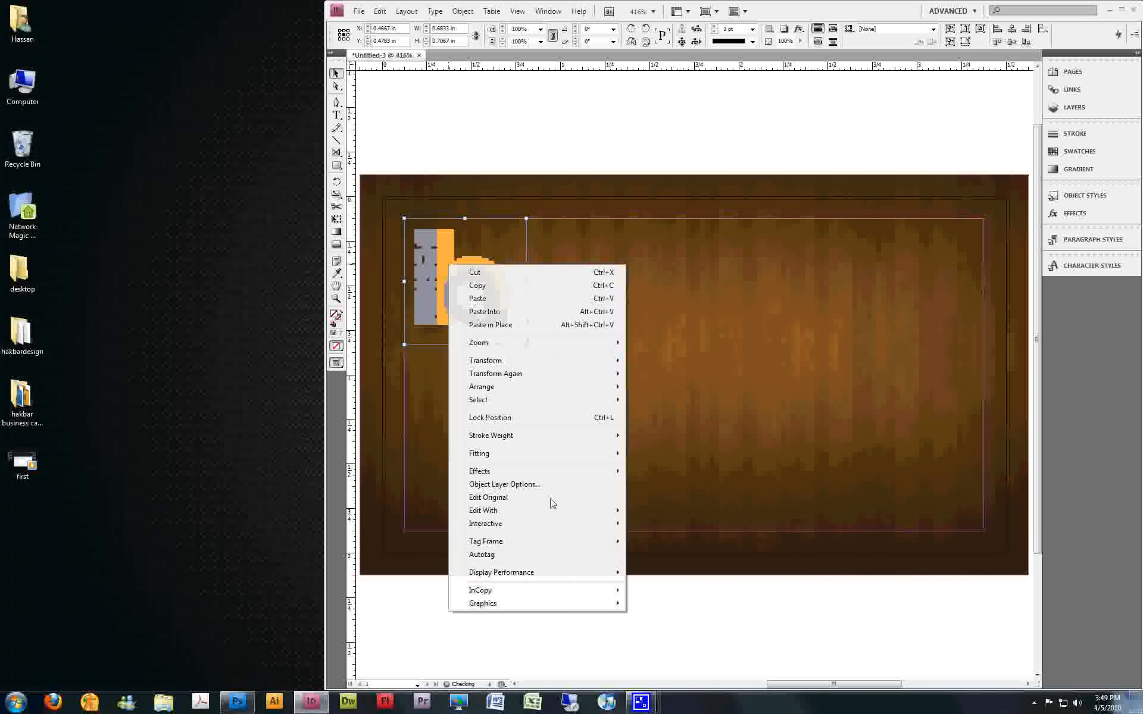
{"action": "mouse_move", "coordinate": [589, 575]}
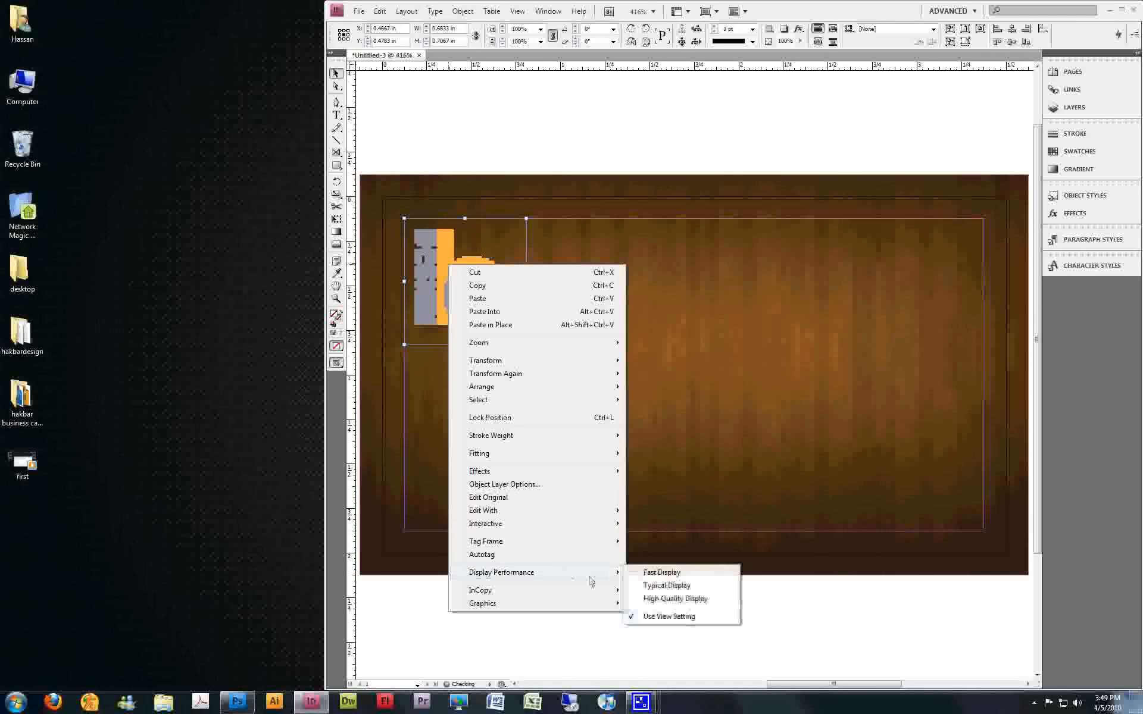
{"action": "left_click", "coordinate": [648, 602]}
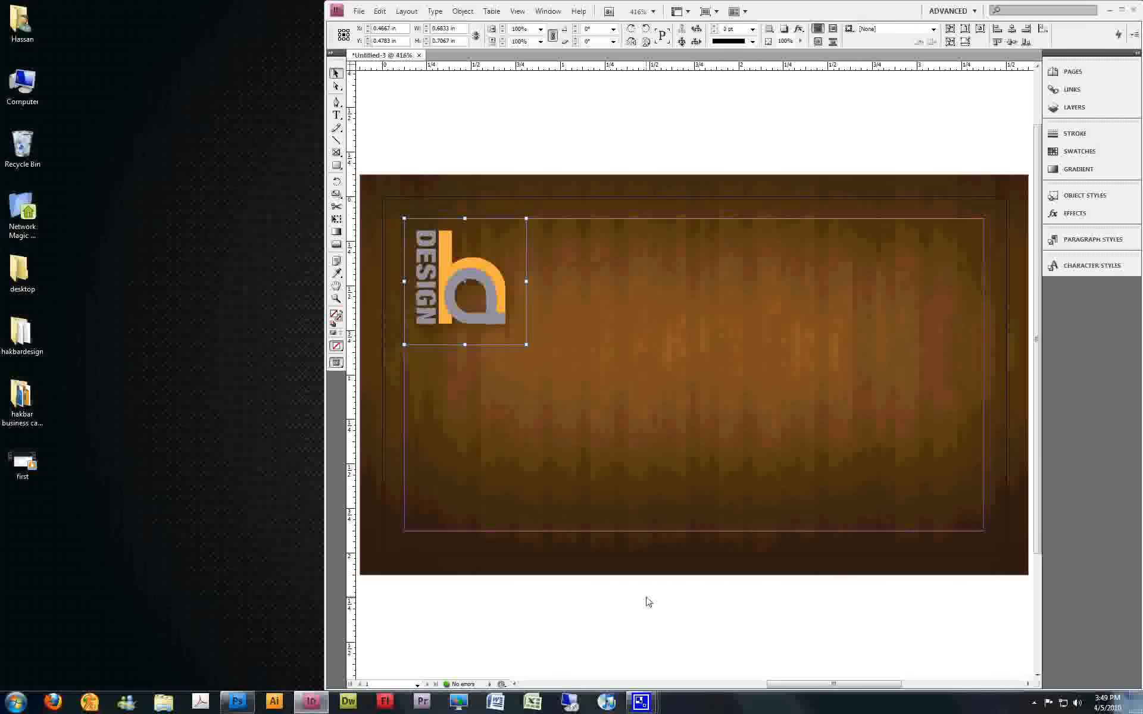
{"action": "left_click", "coordinate": [646, 599]}
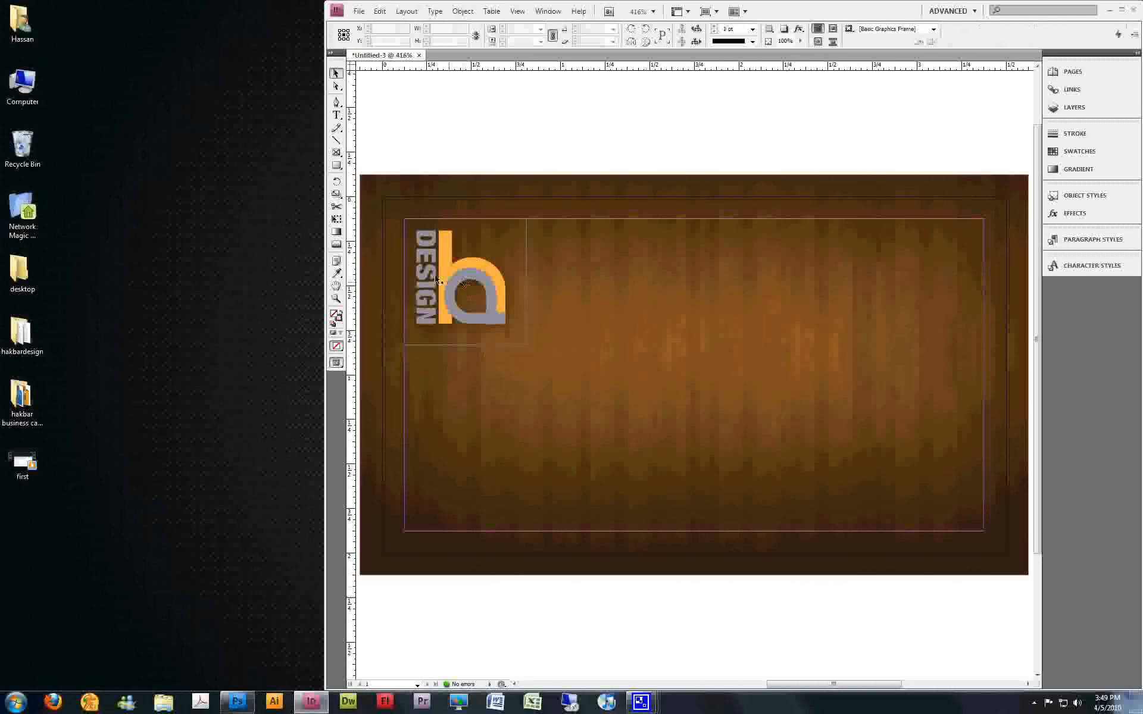
{"action": "left_click", "coordinate": [653, 407]}
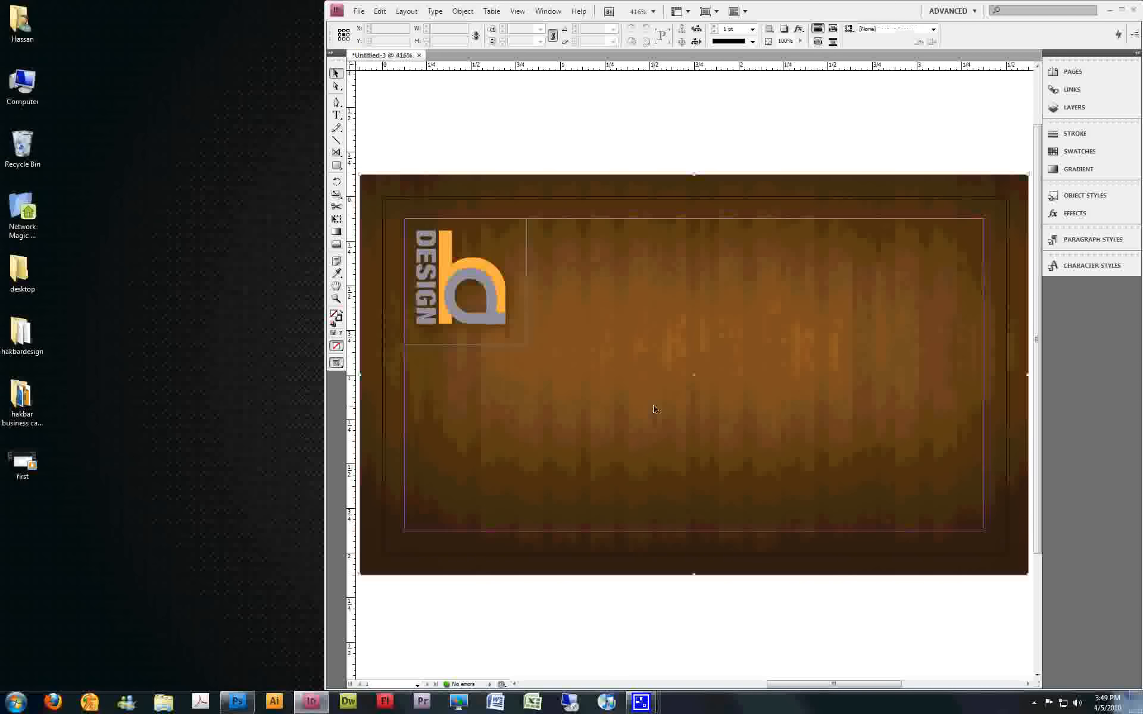
{"action": "left_click", "coordinate": [501, 294]}
{"action": "left_click", "coordinate": [546, 105]}
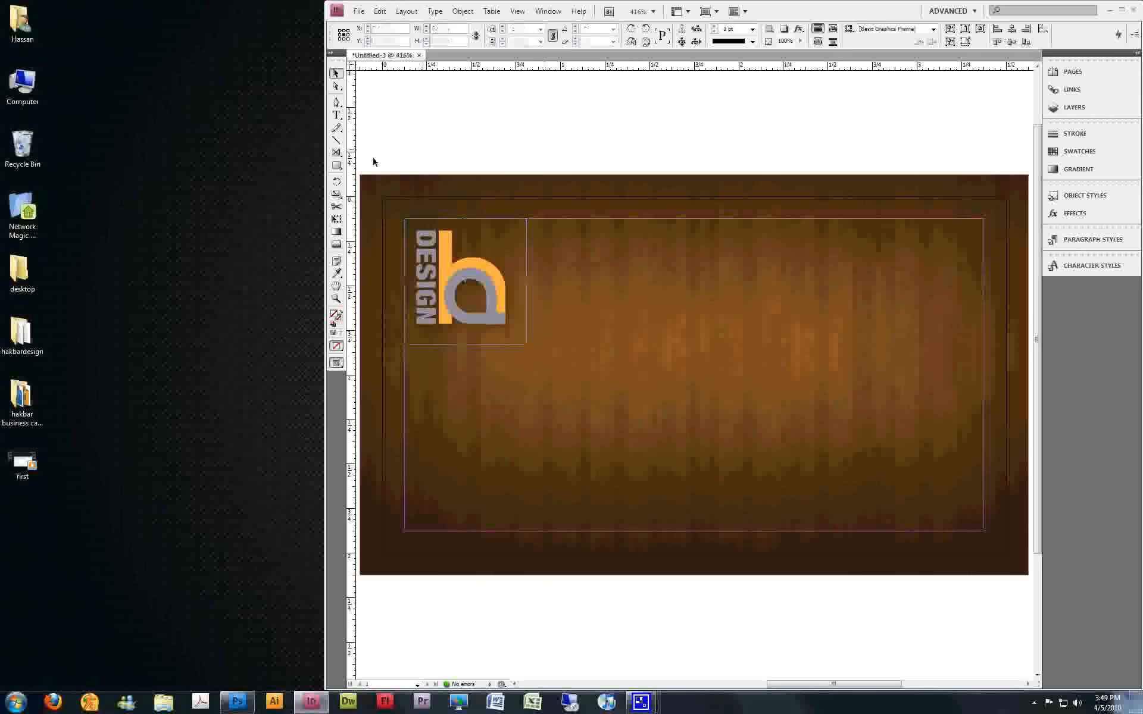
Draw a text frame about 1.85 by 0.4 in ending at the card's right margin and enter the cardholder's full name
{"action": "left_click", "coordinate": [338, 117]}
{"action": "left_click_drag", "start_coordinate": [655, 307], "coordinate": [984, 375]}
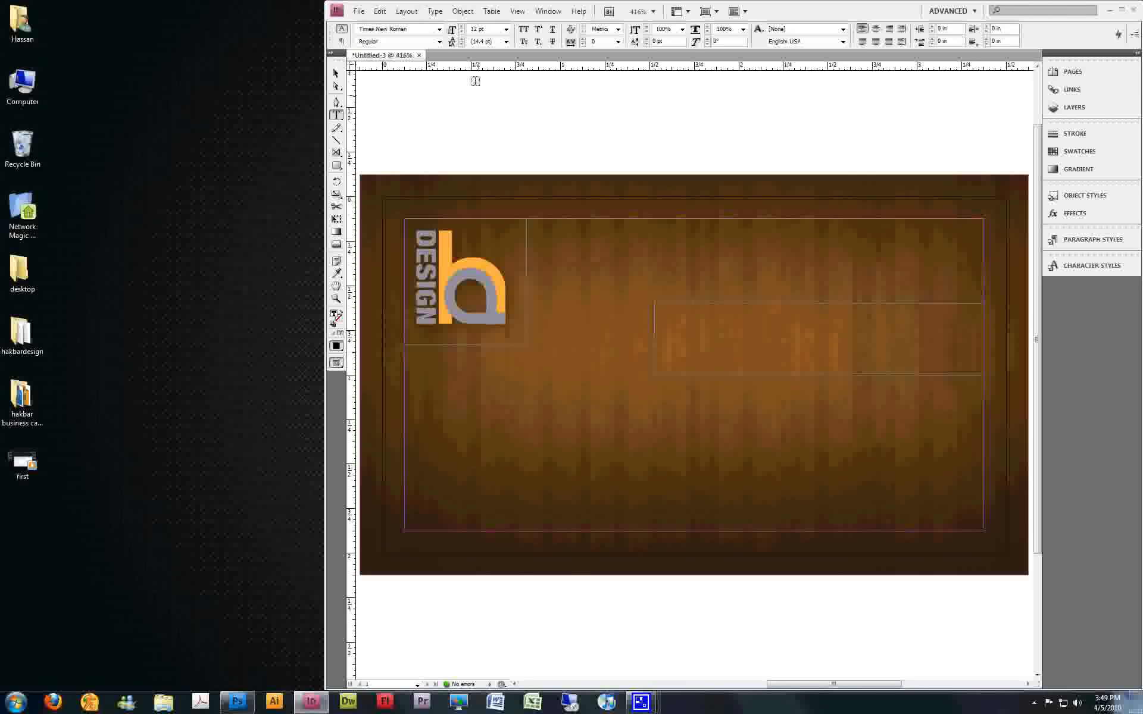
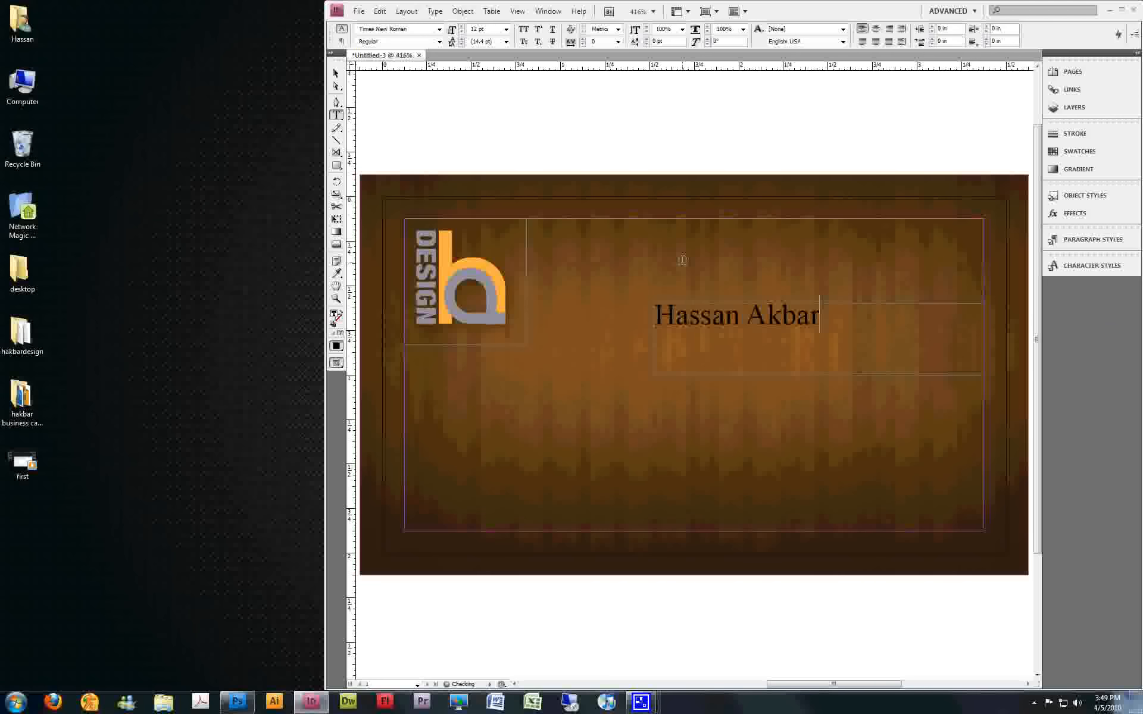
Format the cardholder's name in Univers LT 47 CondensedLt at 18 pt, right-aligned, and finish editing the text
{"action": "key", "text": "ctrl+a"}
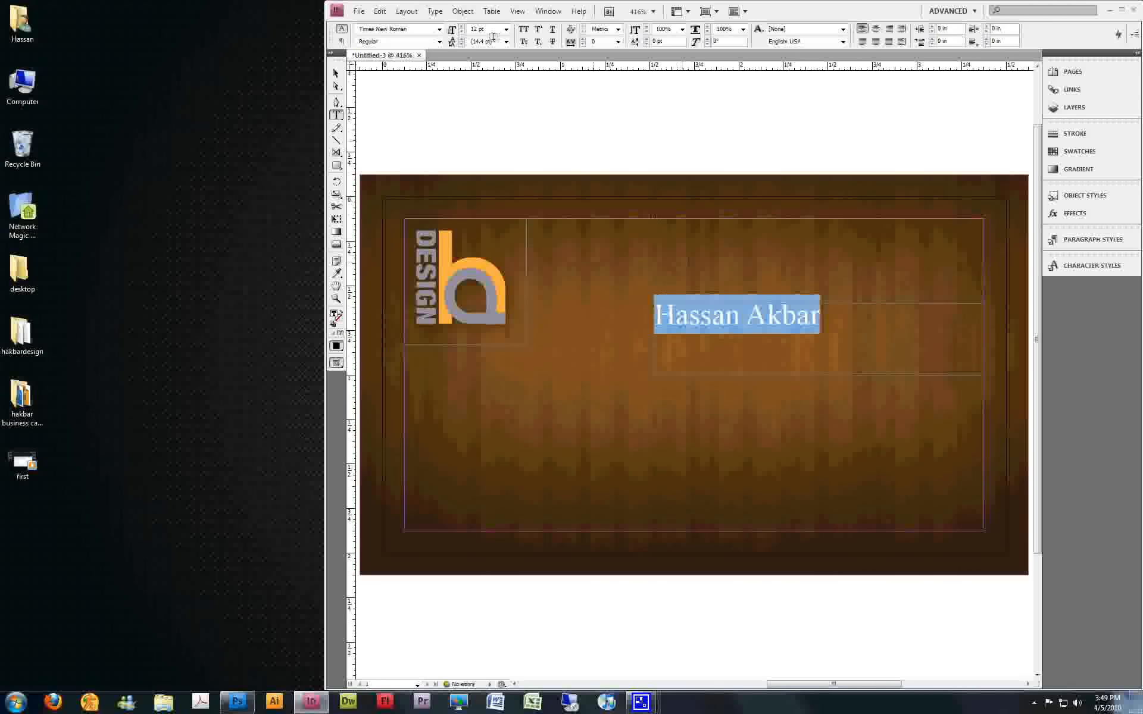
{"action": "left_click", "coordinate": [439, 29]}
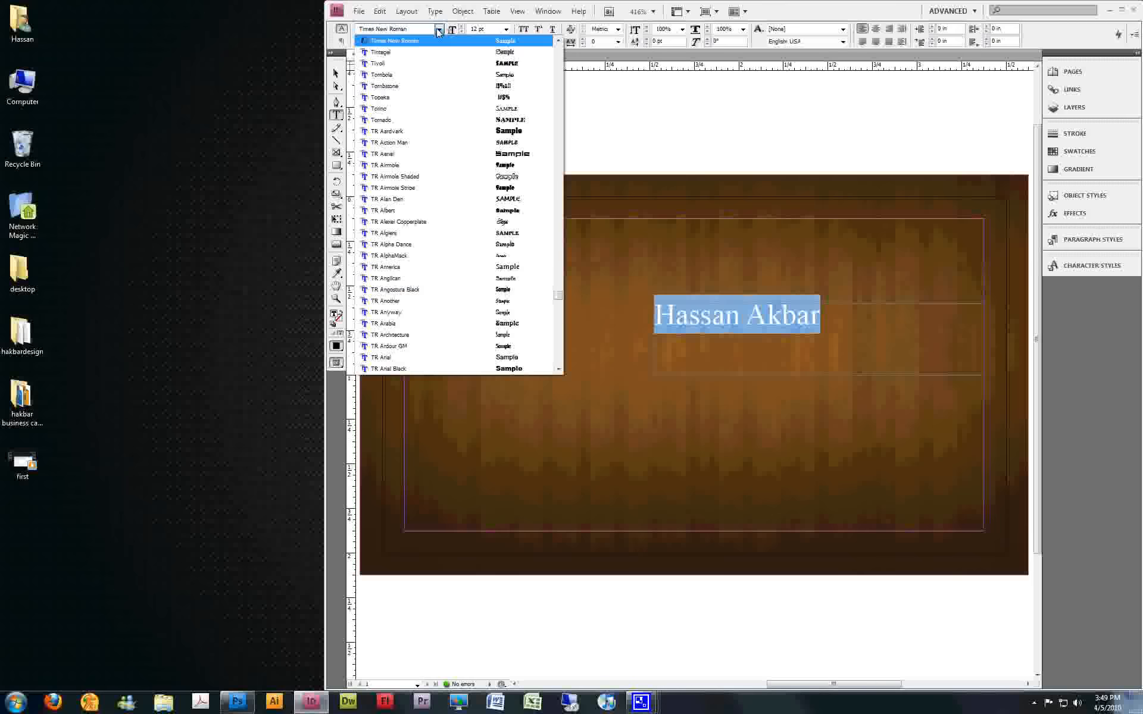
{"action": "type", "text": "uniu"}
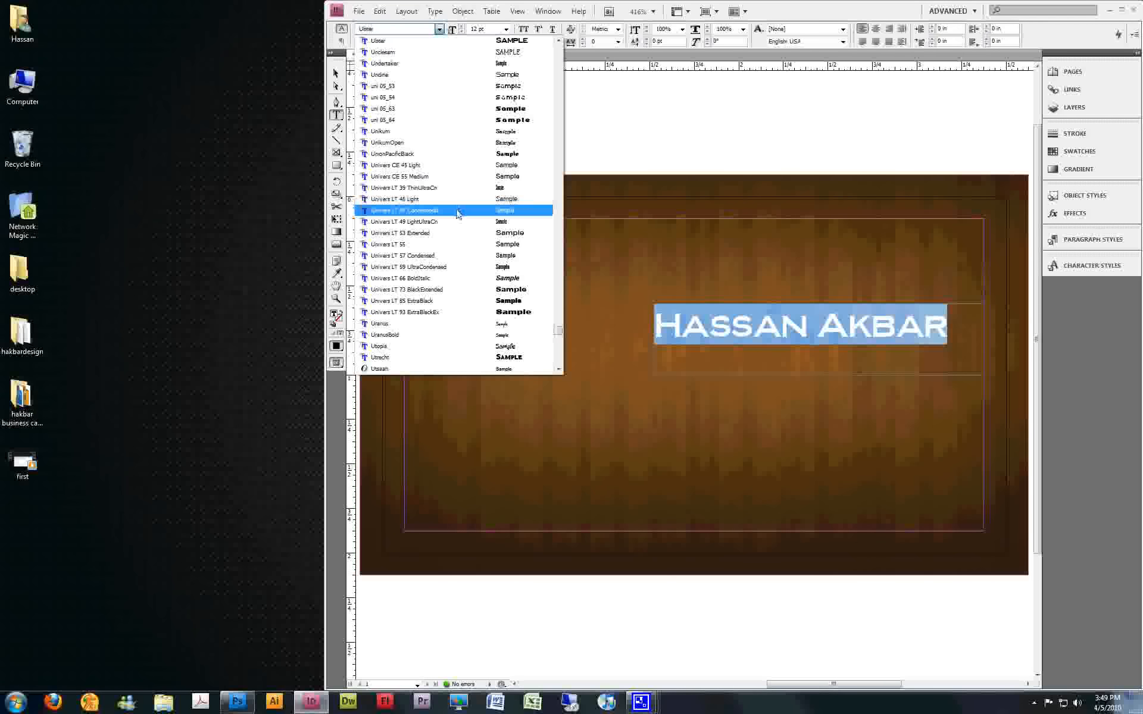
{"action": "left_click", "coordinate": [457, 211]}
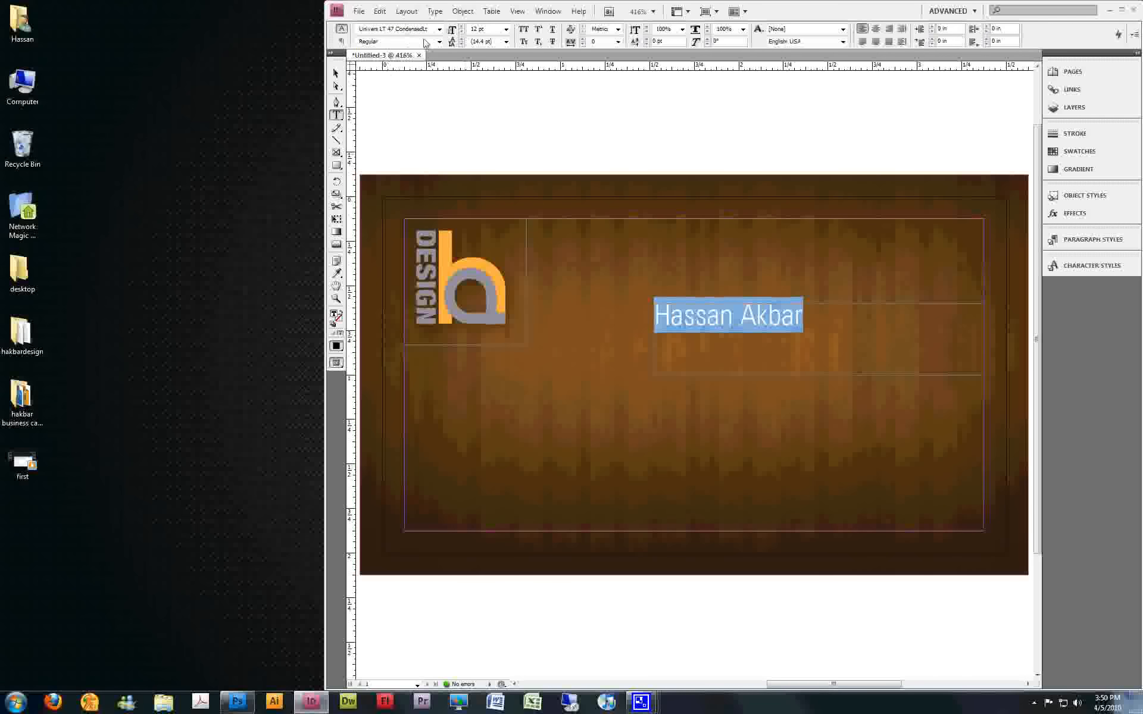
{"action": "left_click", "coordinate": [887, 29]}
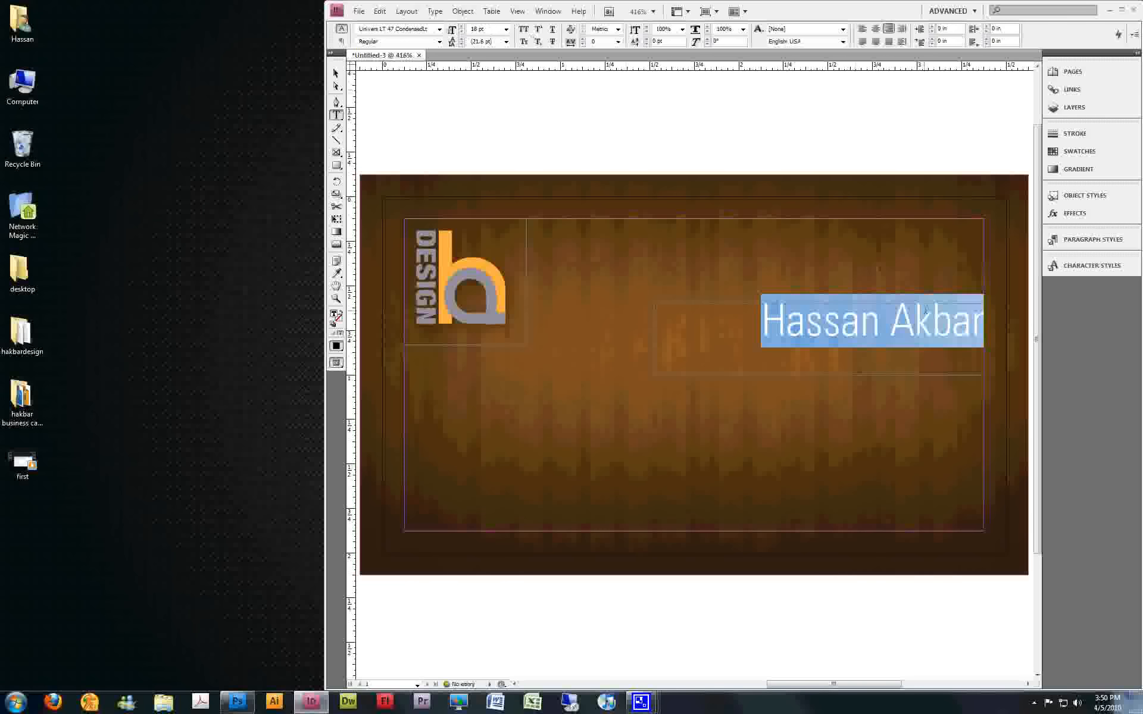
{"action": "left_click", "coordinate": [932, 321]}
{"action": "left_click", "coordinate": [981, 320]}
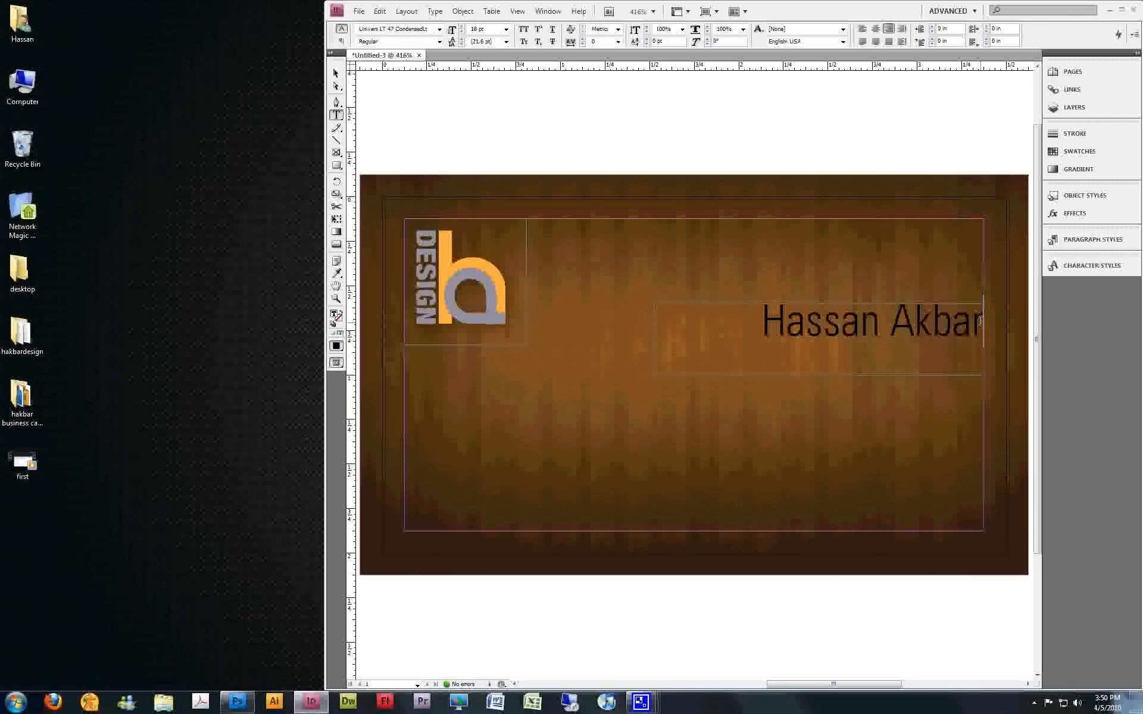
{"action": "key", "text": "Escape"}
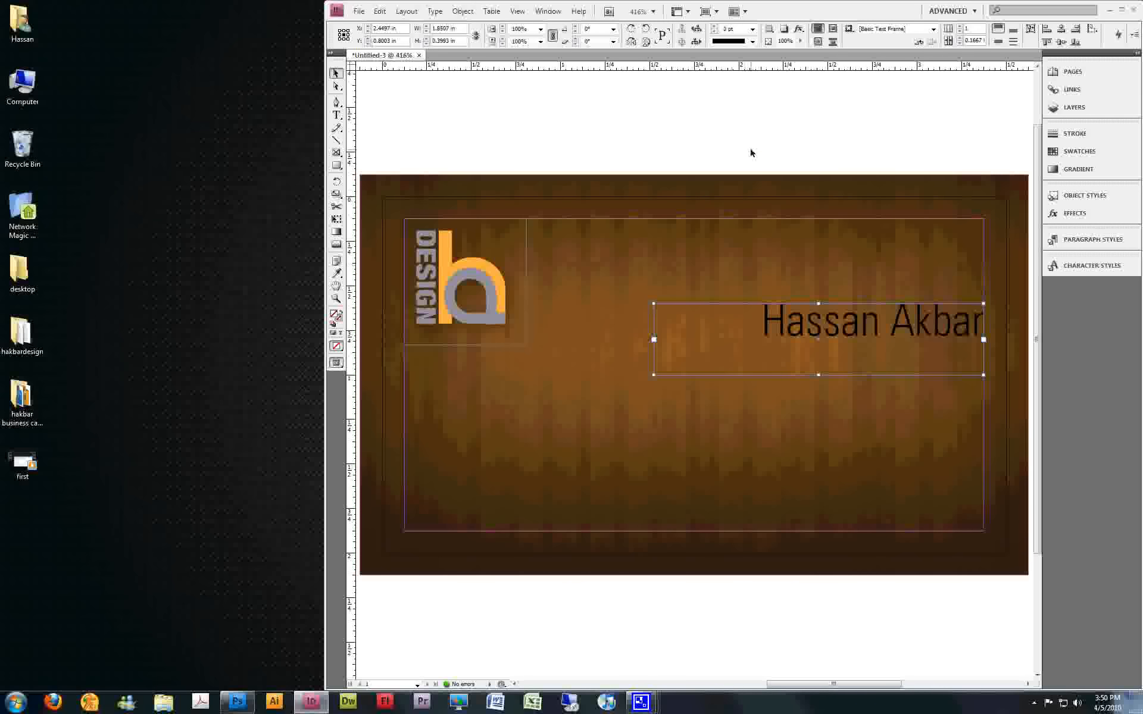
Fit the name's text frame to its content and deselect it
{"action": "right_click", "coordinate": [790, 334]}
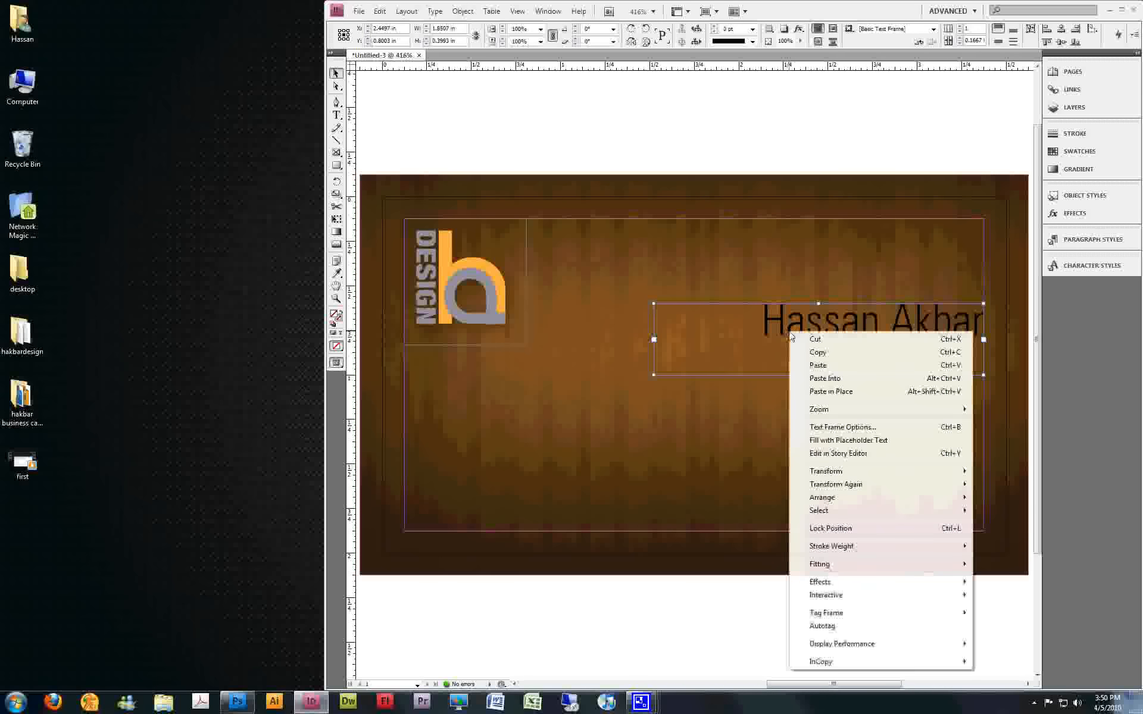
{"action": "mouse_move", "coordinate": [834, 570]}
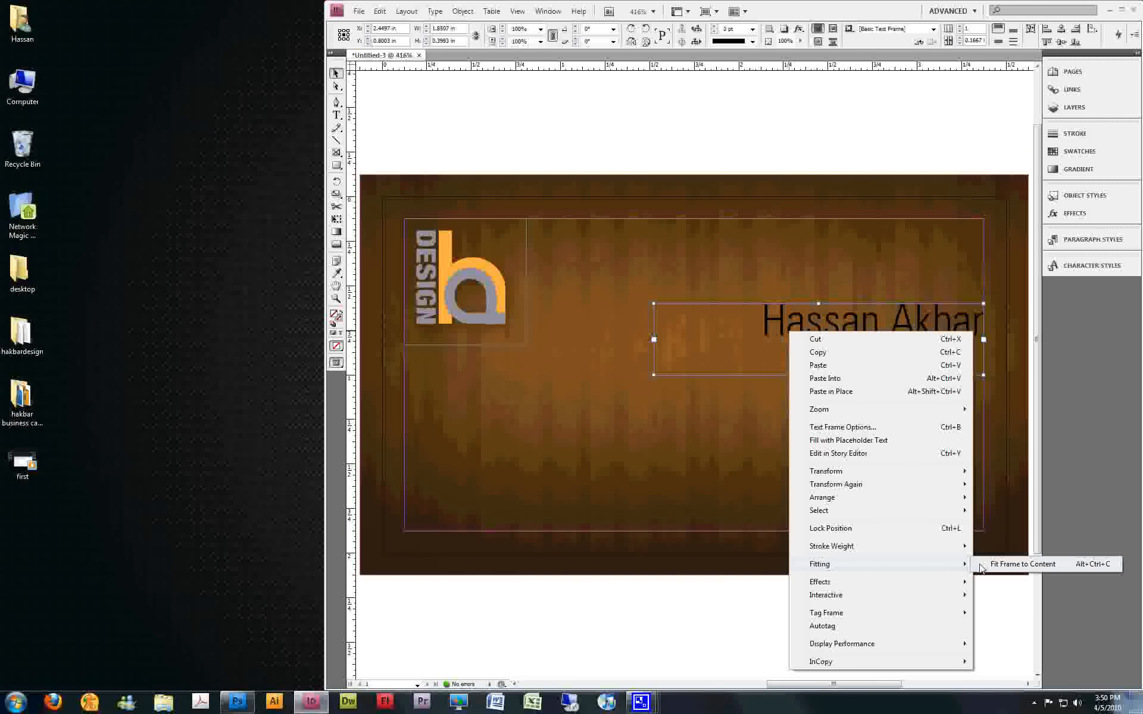
{"action": "left_click", "coordinate": [1004, 565]}
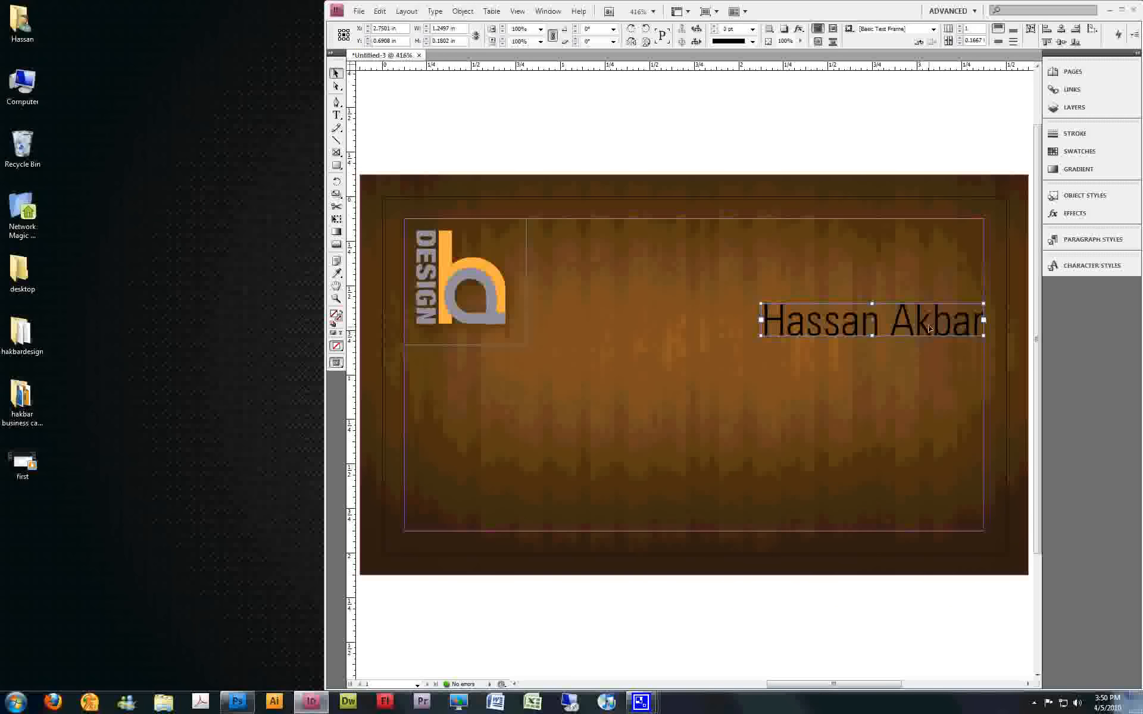
{"action": "left_click", "coordinate": [835, 88]}
Duplicate the name's text frame directly below the original and replace the copy's text with "Graphic Designer"
{"action": "left_click", "coordinate": [879, 326]}
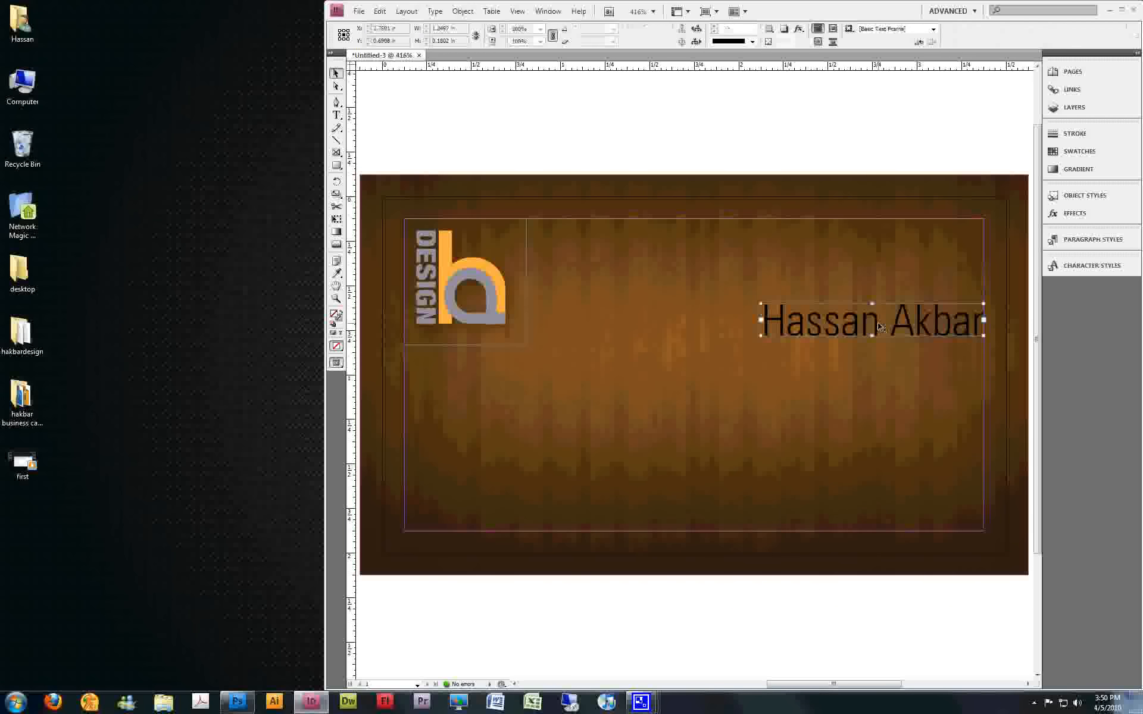
{"action": "key", "text": "ctrl+alt+shift+d"}
{"action": "left_click_drag", "start_coordinate": [723, 376], "coordinate": [900, 356]}
{"action": "key", "text": "t"}
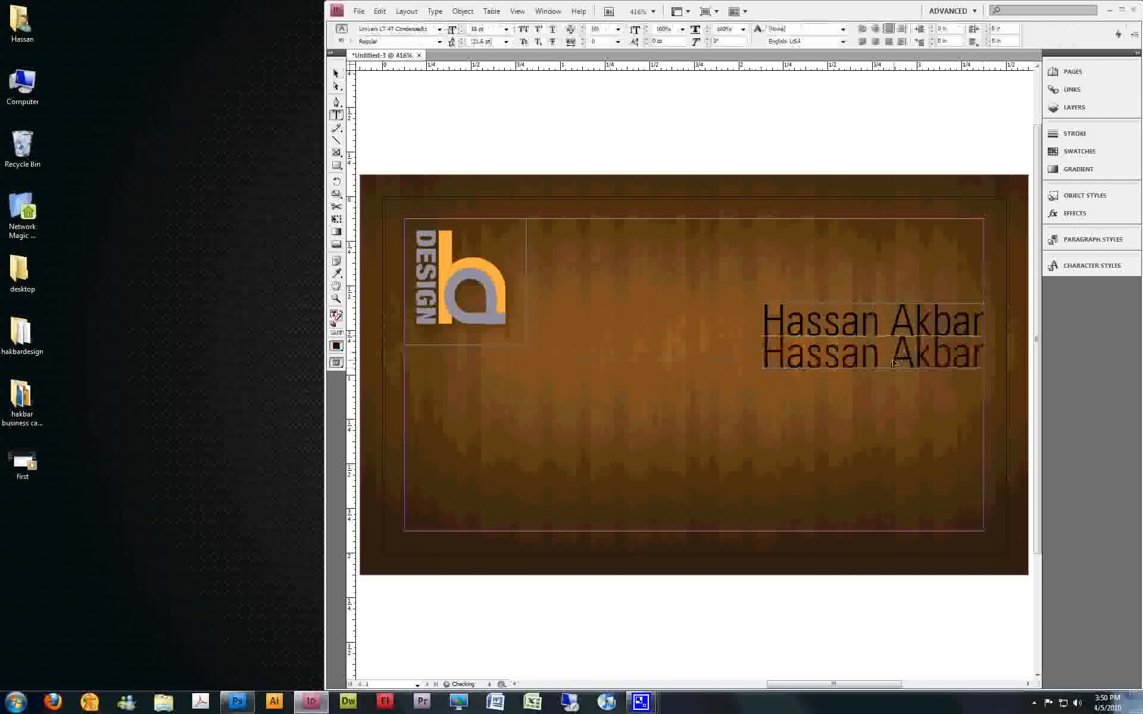
{"action": "triple_click", "coordinate": [893, 361]}
{"action": "type", "text": "Graphi"}
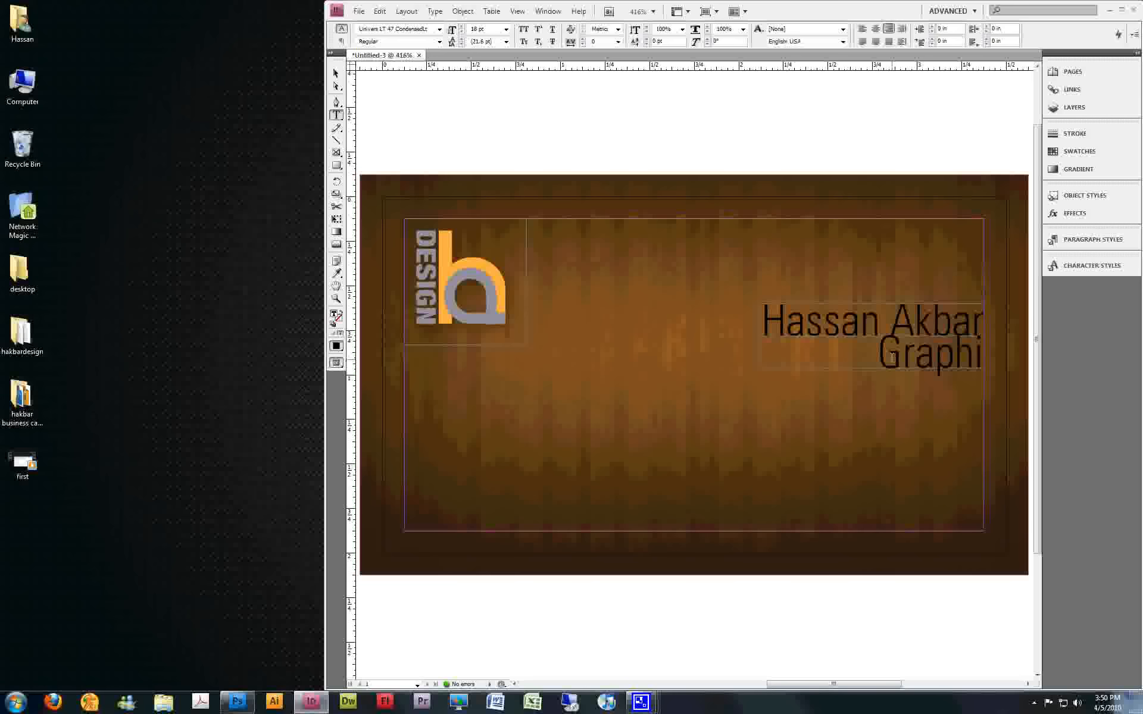
{"action": "type", "text": "c Designer"}
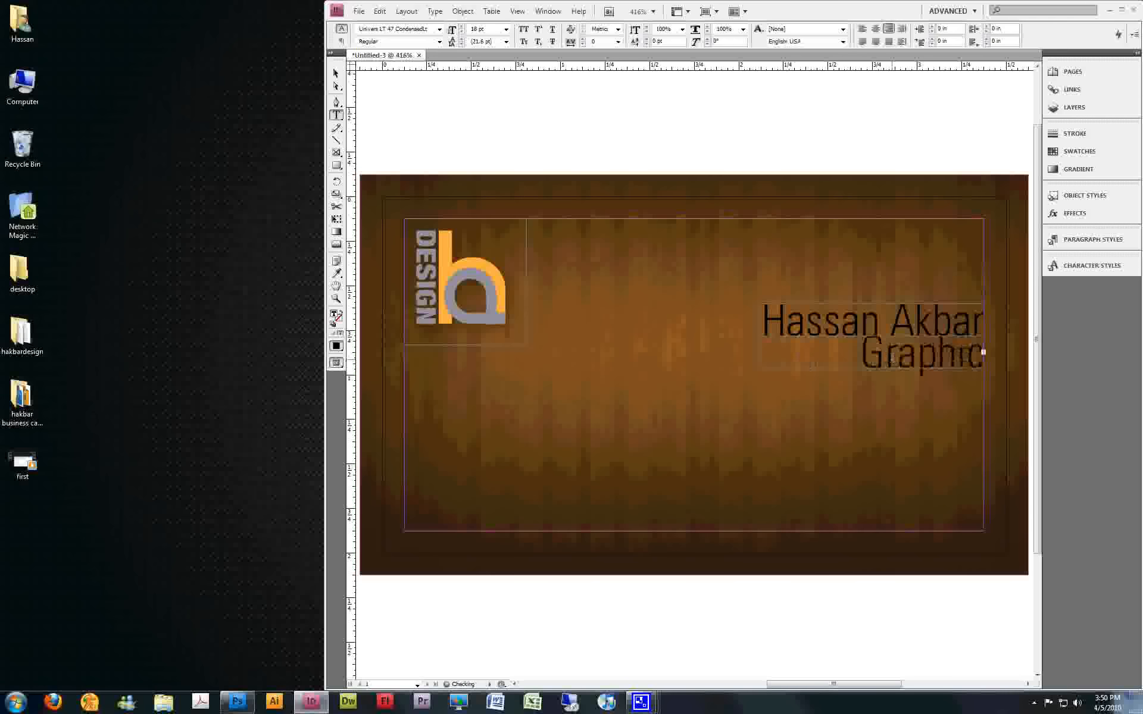
Set the "Graphic Designer" text to 12 pt and color it with the orange sampled from the logo
{"action": "key", "text": "ctrl+a"}
{"action": "left_click", "coordinate": [485, 29]}
{"action": "type", "text": "12"}
{"action": "key", "text": "Return"}
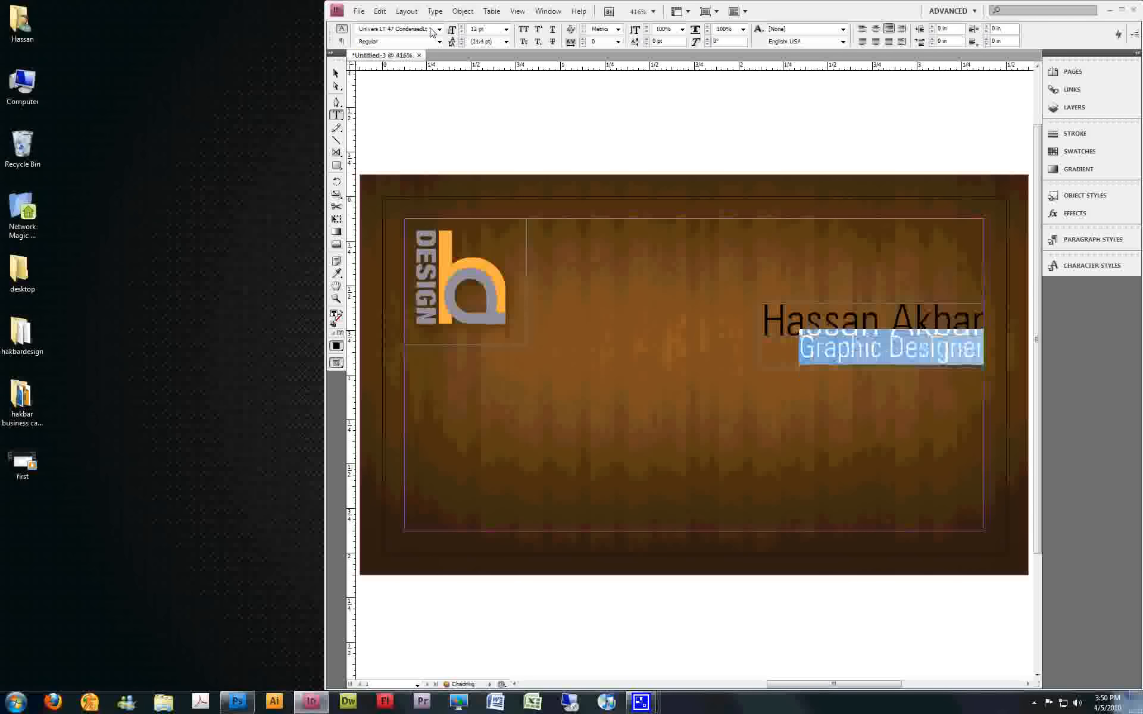
{"action": "left_click", "coordinate": [337, 274]}
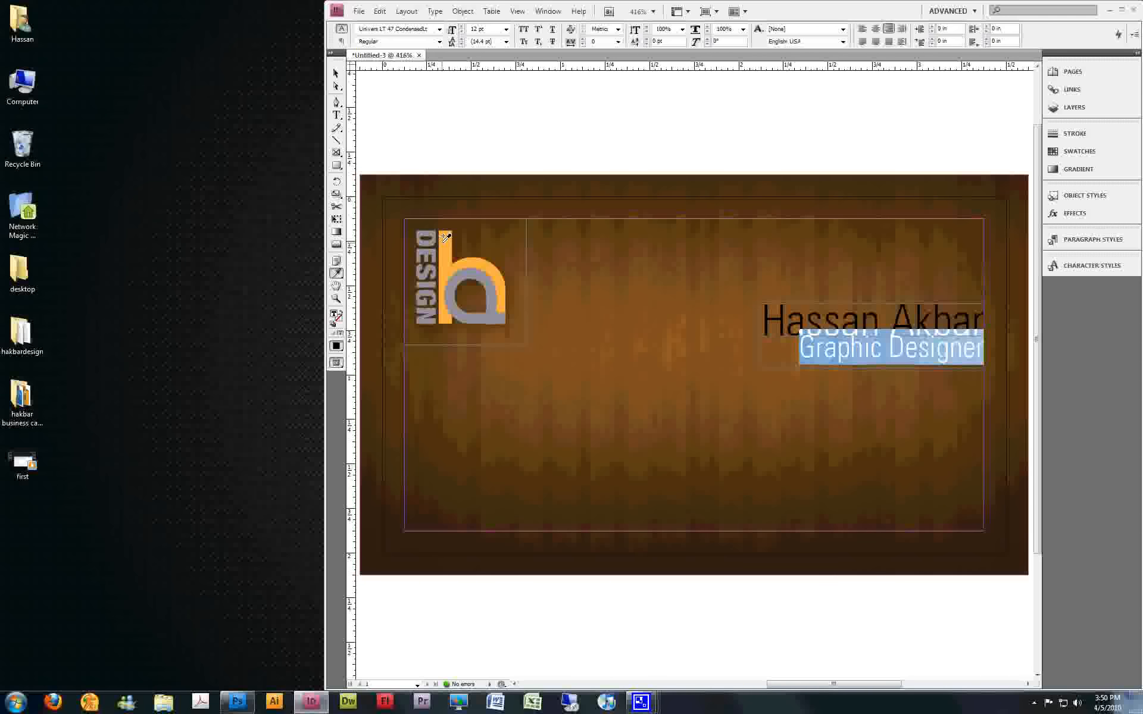
{"action": "left_click", "coordinate": [445, 238]}
{"action": "left_click", "coordinate": [337, 74]}
{"action": "left_click", "coordinate": [564, 113]}
Reduce the "Graphic Designer" text to 10 pt and deselect its frame
{"action": "double_click", "coordinate": [797, 350]}
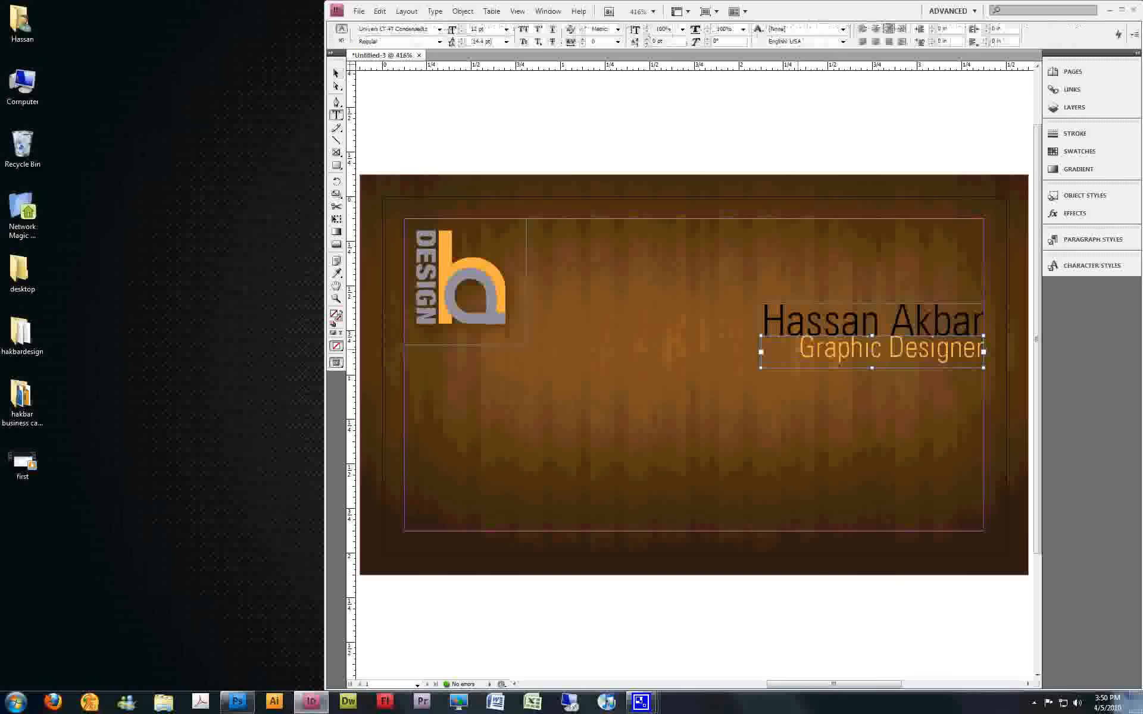
{"action": "key", "text": "ctrl+a"}
{"action": "left_click", "coordinate": [495, 29]}
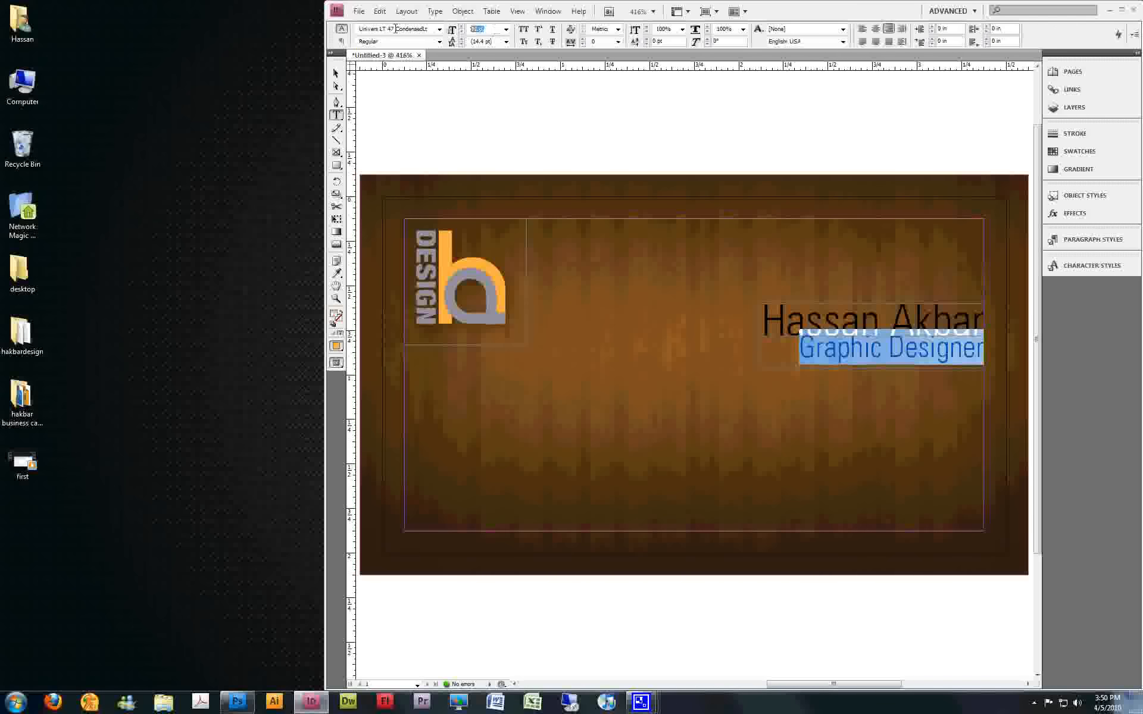
{"action": "key", "text": "Return"}
{"action": "key", "text": "Escape"}
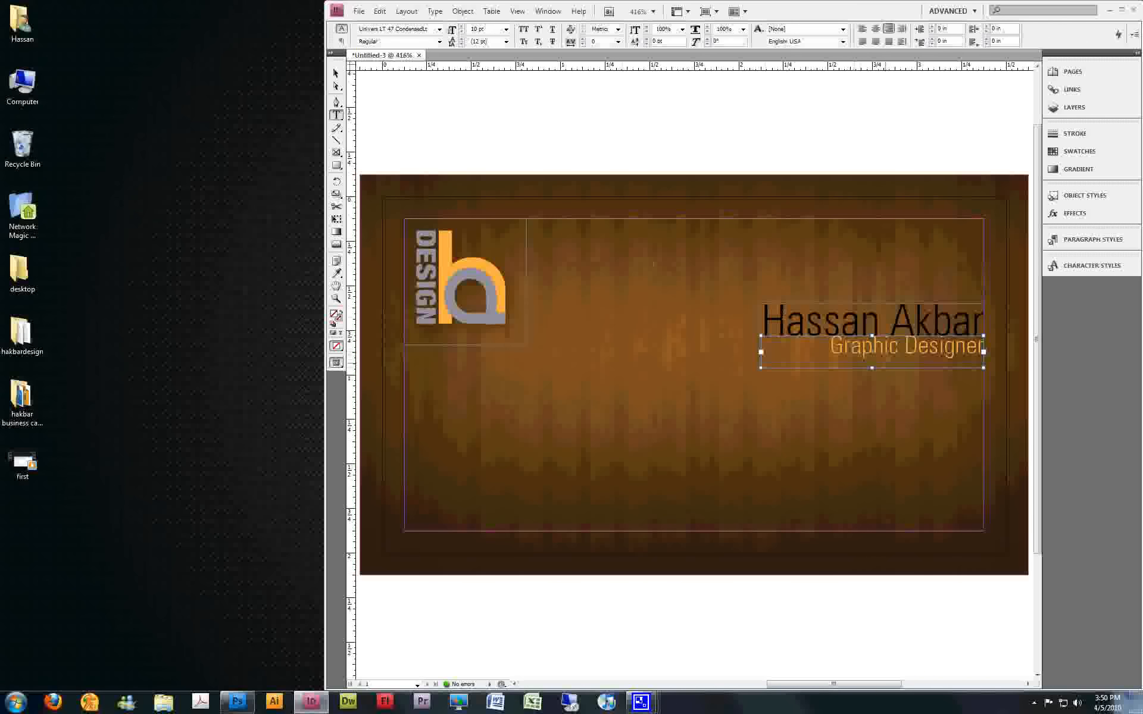
{"action": "triple_click", "coordinate": [854, 345]}
{"action": "left_click", "coordinate": [336, 75]}
{"action": "left_click", "coordinate": [757, 192]}
Align the "Graphic Designer" text vertically to the bottom of its frame and deselect it
{"action": "left_click", "coordinate": [830, 360]}
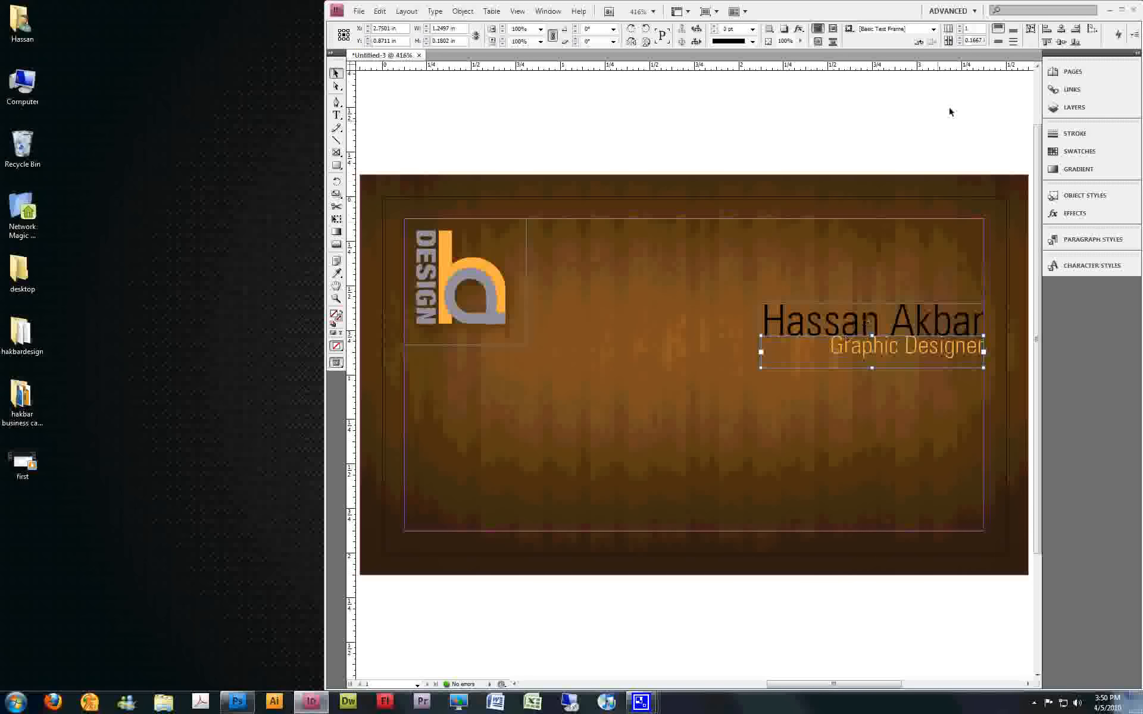
{"action": "left_click", "coordinate": [1000, 46]}
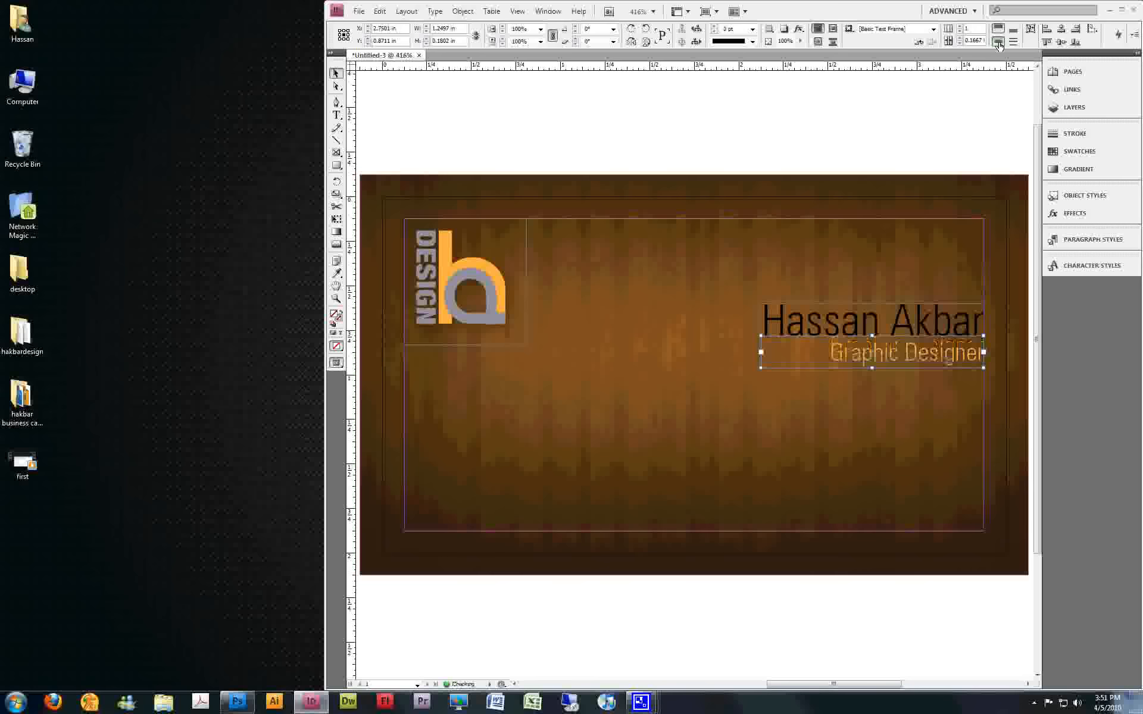
{"action": "left_click", "coordinate": [896, 143]}
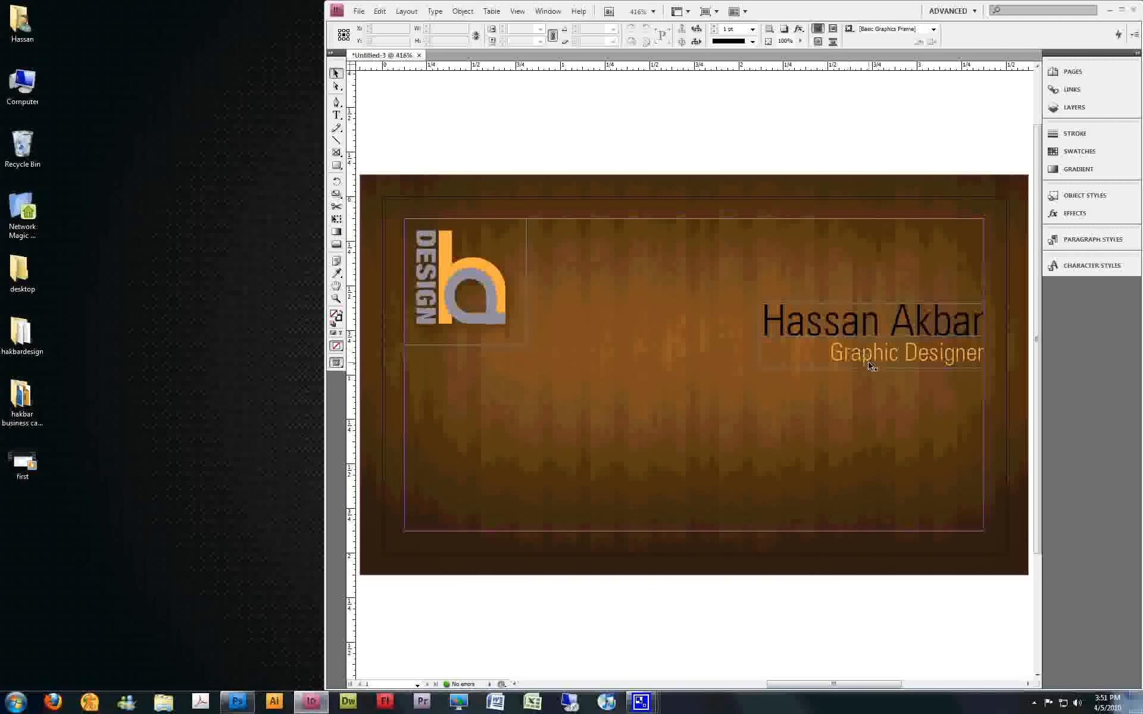
Color the cardholder's name with the [Paper] swatch and finish editing the text
{"action": "double_click", "coordinate": [871, 322]}
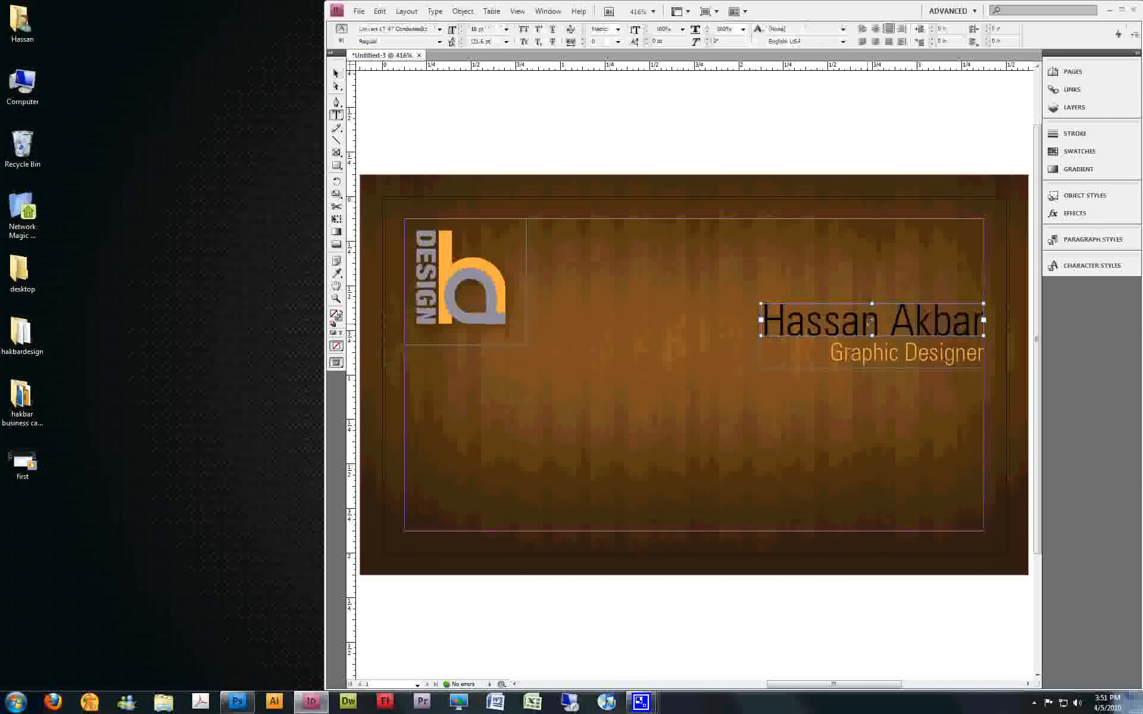
{"action": "key", "text": "ctrl+a"}
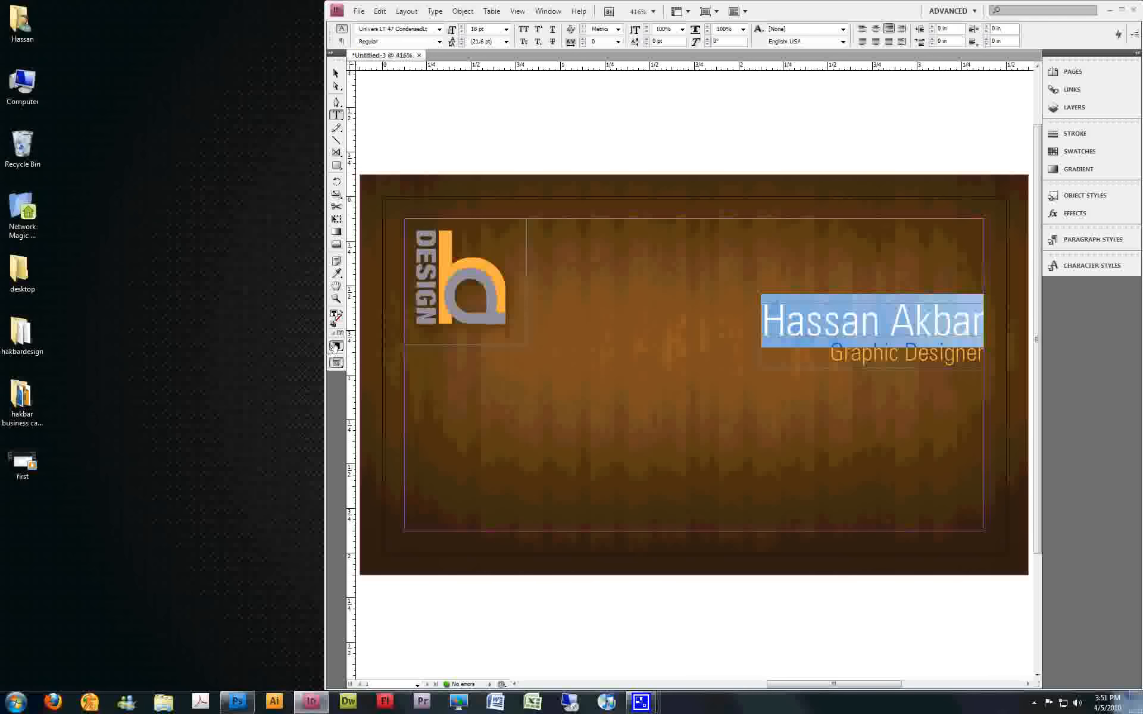
{"action": "left_click", "coordinate": [1112, 151]}
{"action": "left_click", "coordinate": [940, 169]}
{"action": "key", "text": "ctrl+shift+a"}
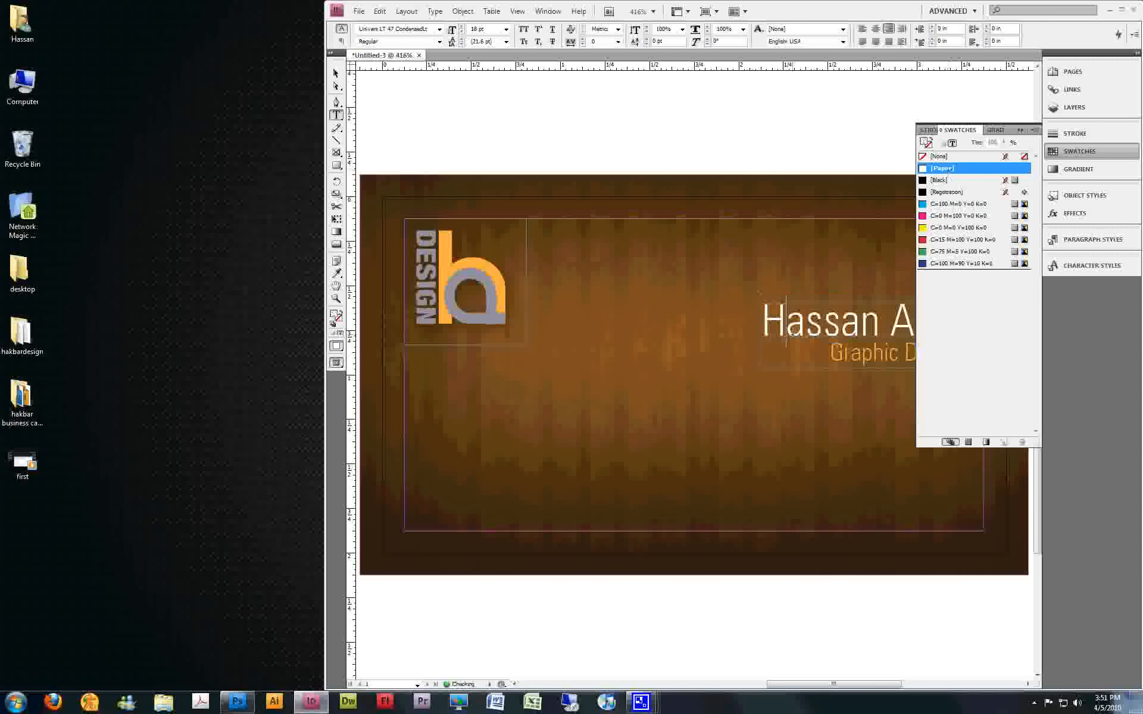
{"action": "left_click", "coordinate": [1020, 130]}
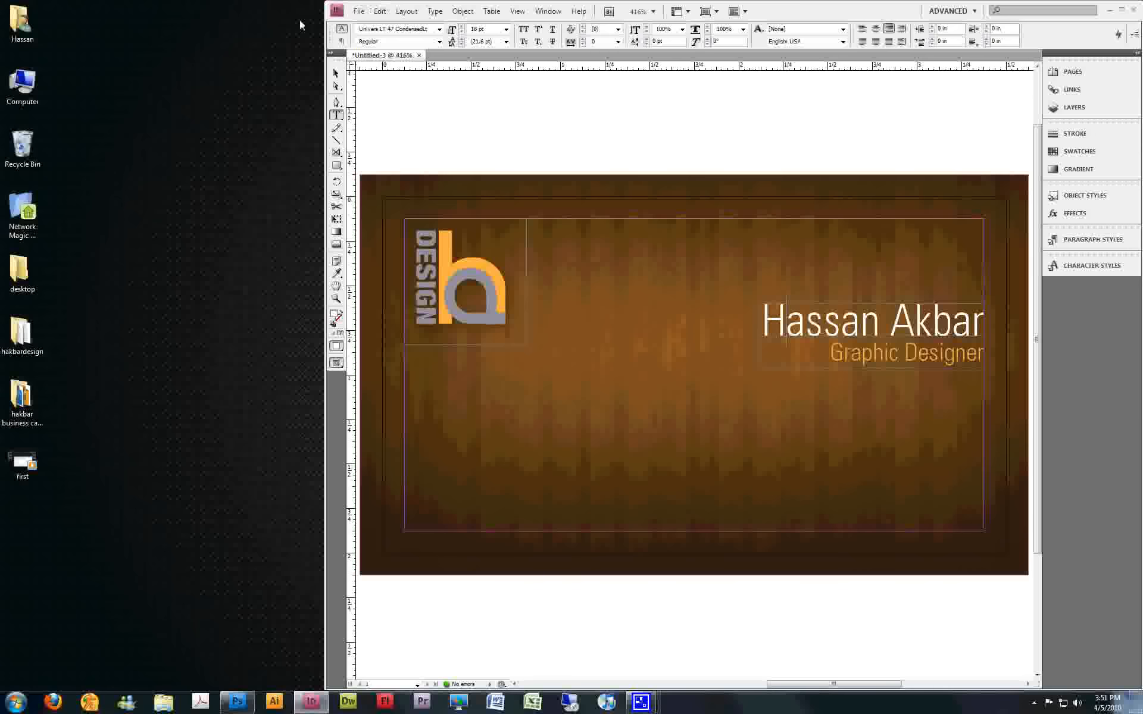
{"action": "key", "text": "Escape"}
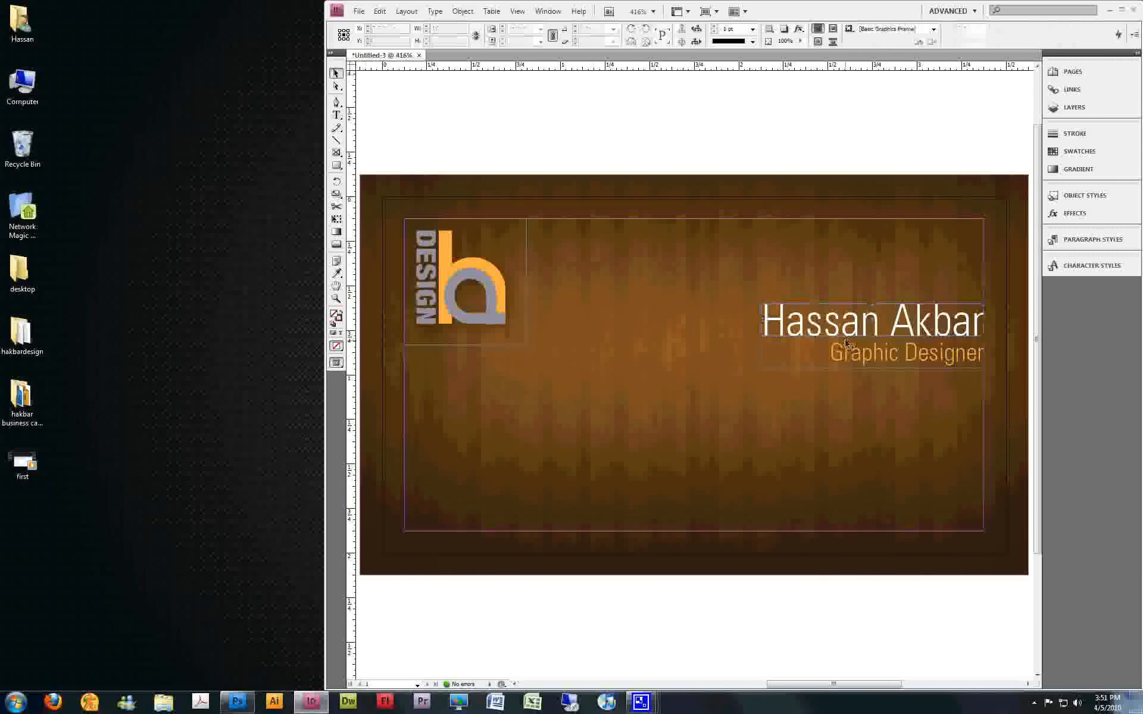
Select the name and job title frames together and move them slightly down, keeping them against the right margin
{"action": "left_click", "coordinate": [878, 356]}
{"action": "left_click", "coordinate": [898, 327], "text": "shift"}
{"action": "left_click_drag", "start_coordinate": [897, 325], "coordinate": [897, 348]}
{"action": "left_click", "coordinate": [885, 182]}
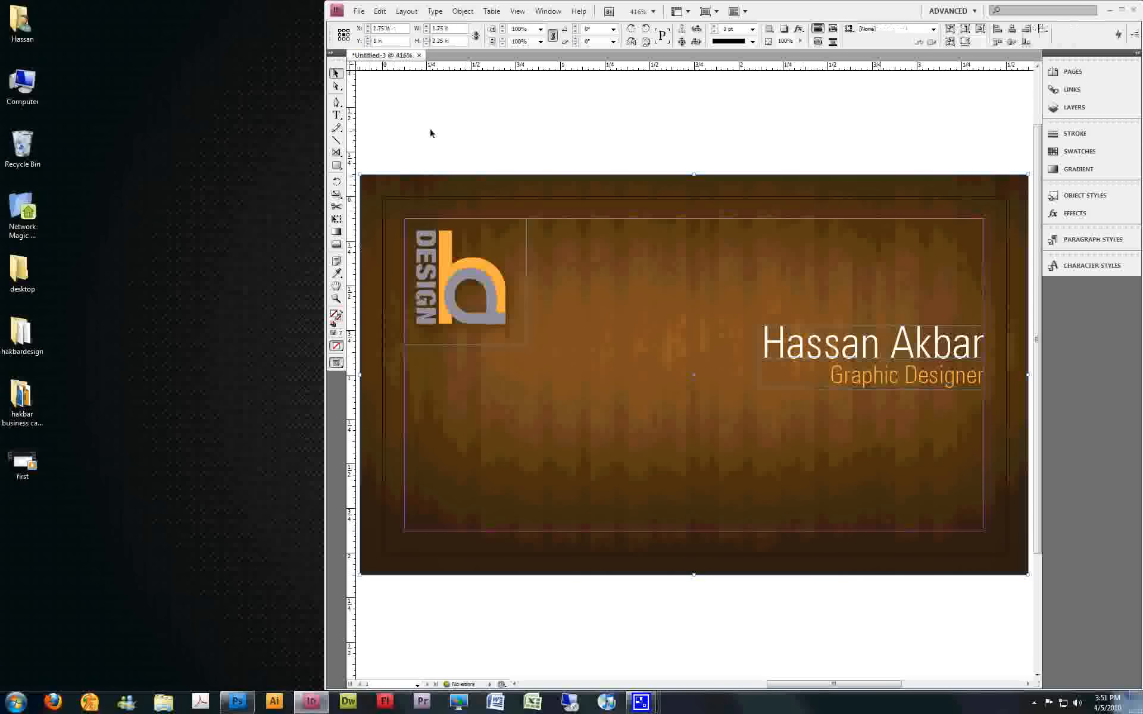
Draw a text frame in the lower-right corner of the card's margins and enter "p:" and "e:" on separate lines
{"action": "left_click", "coordinate": [336, 115]}
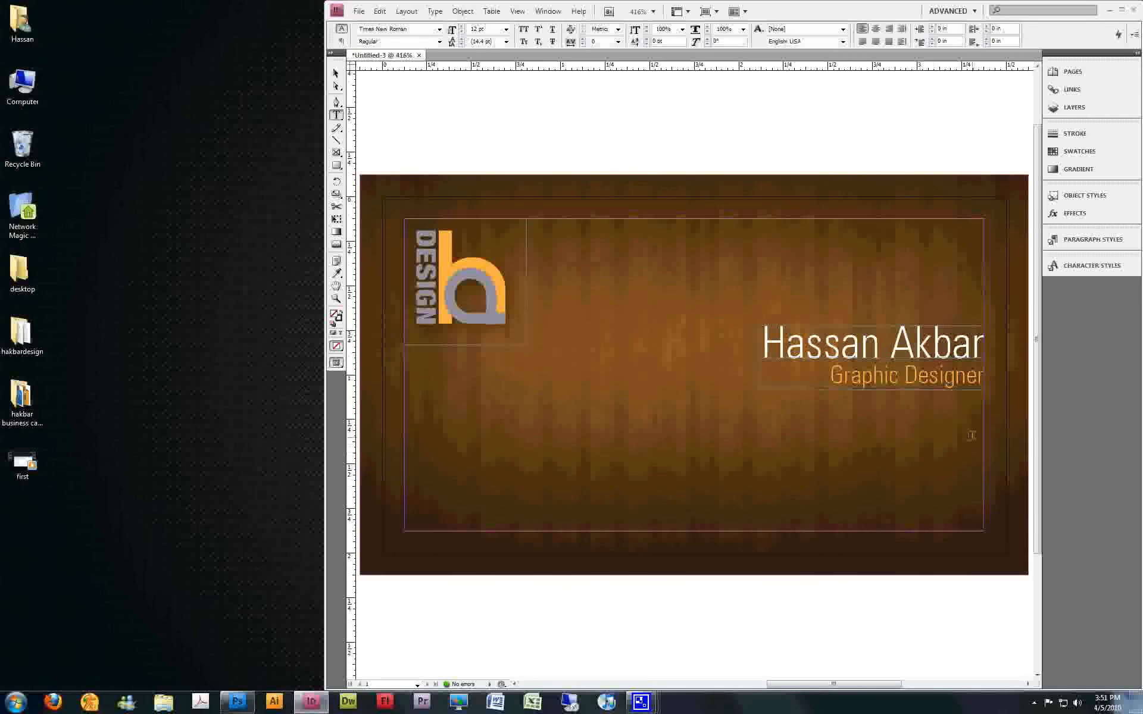
{"action": "left_click_drag", "start_coordinate": [984, 420], "coordinate": [705, 531]}
{"action": "type", "text": "p:"}
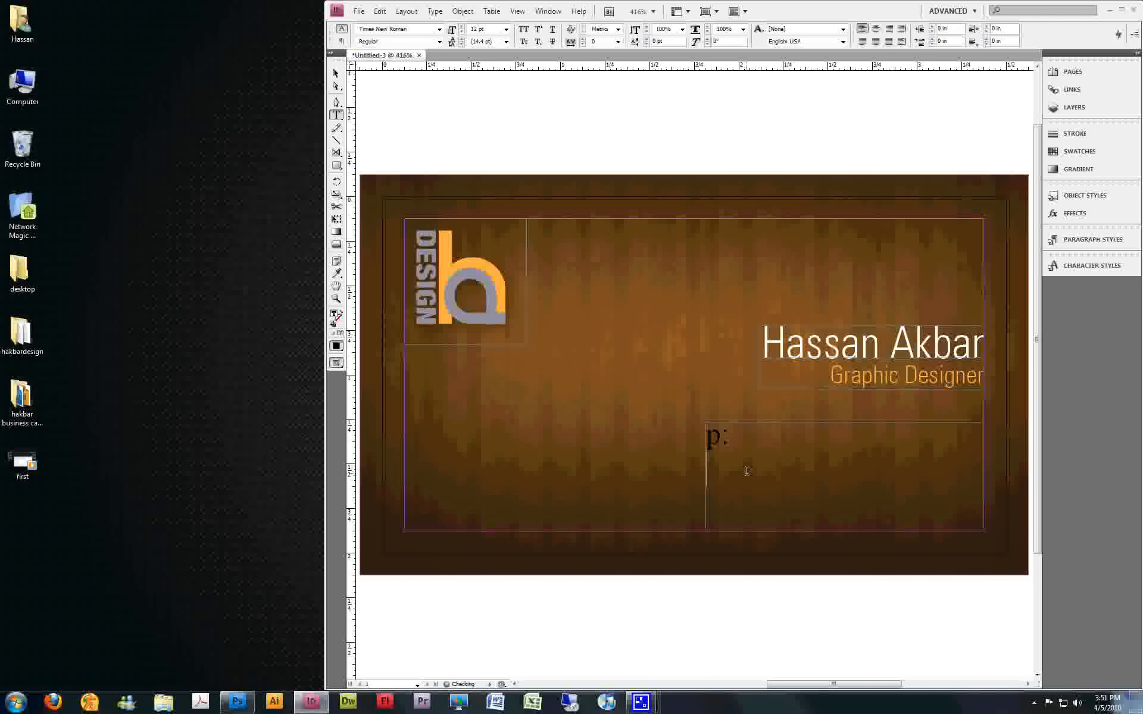
{"action": "key", "text": "Return"}
{"action": "type", "text": "e:"}
Right-align the "p:" and "e:" lines and apply the job title's text formatting to them with the Eyedropper
{"action": "key", "text": "ctrl+a"}
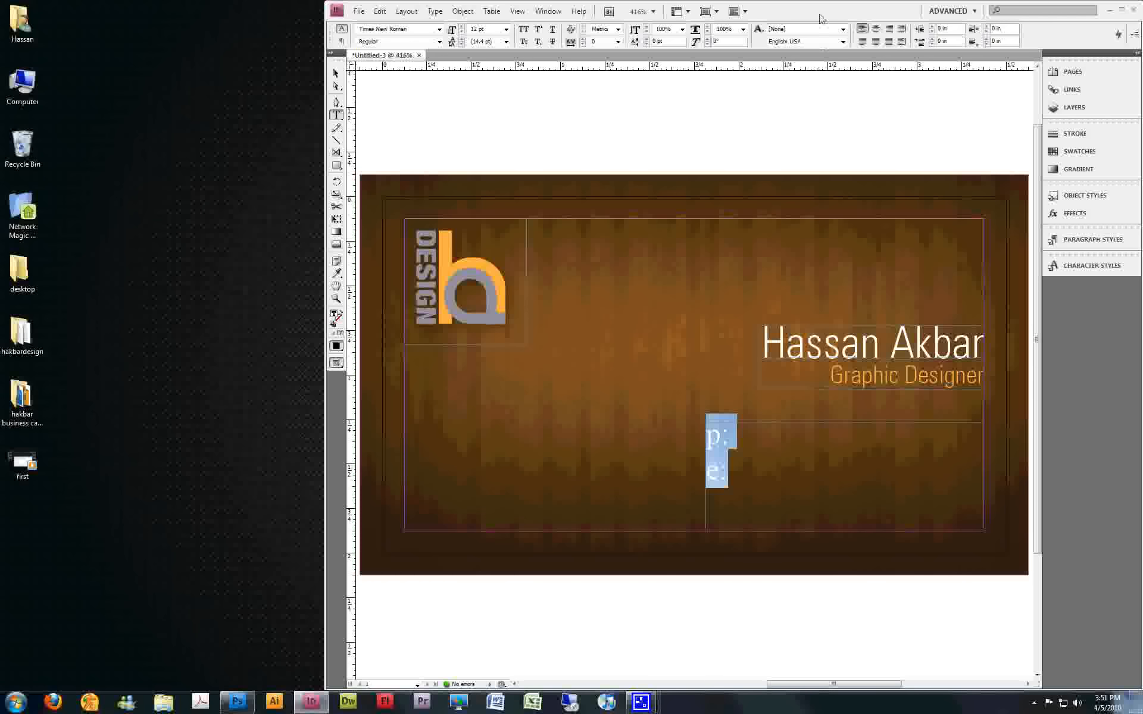
{"action": "left_click", "coordinate": [890, 30]}
{"action": "left_click", "coordinate": [337, 275]}
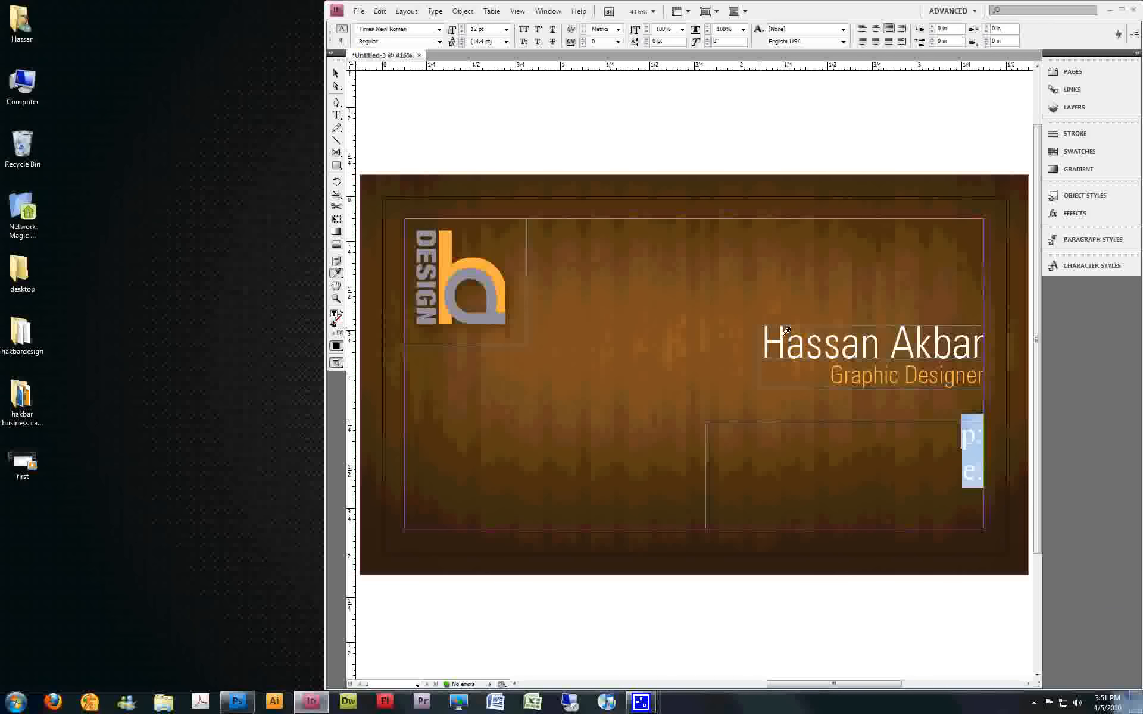
{"action": "left_click", "coordinate": [843, 364]}
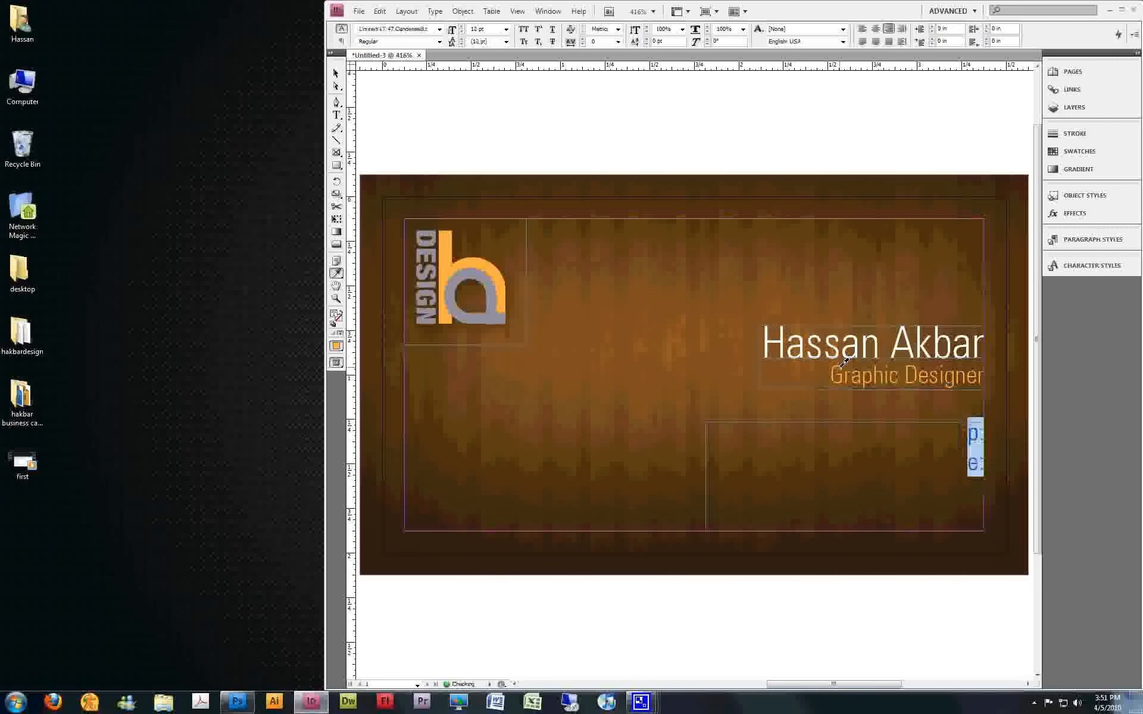
{"action": "left_click", "coordinate": [970, 455]}
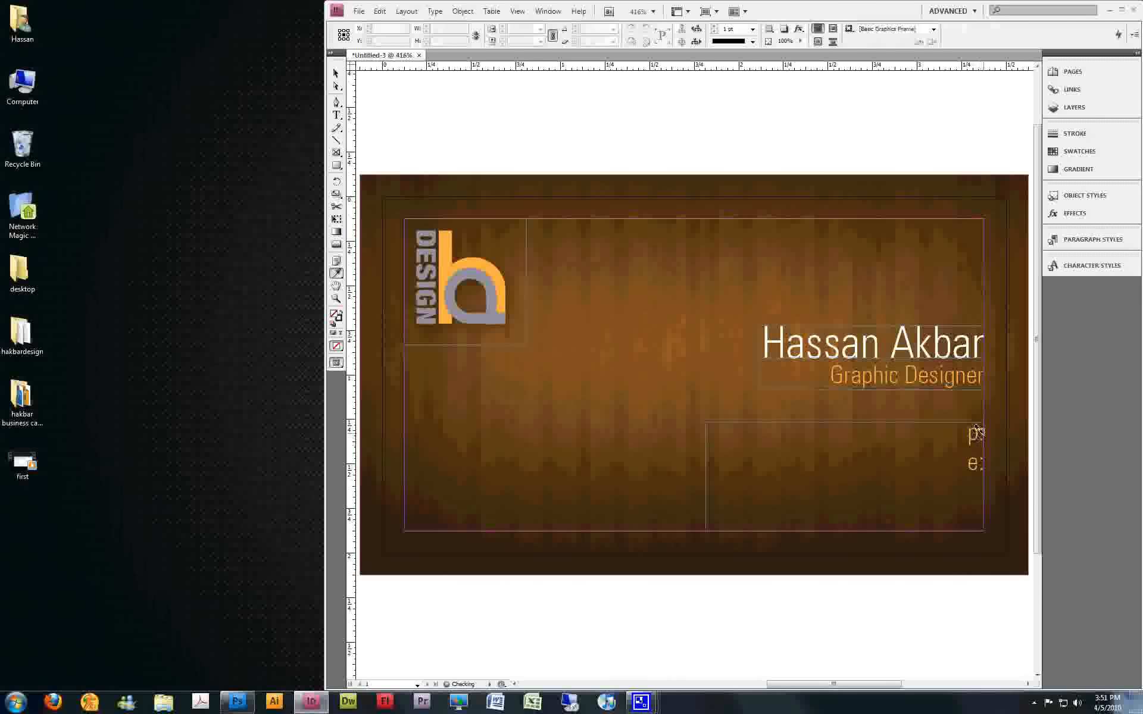
Enter the phone number after "p:" on the first contact line
{"action": "left_click", "coordinate": [336, 115]}
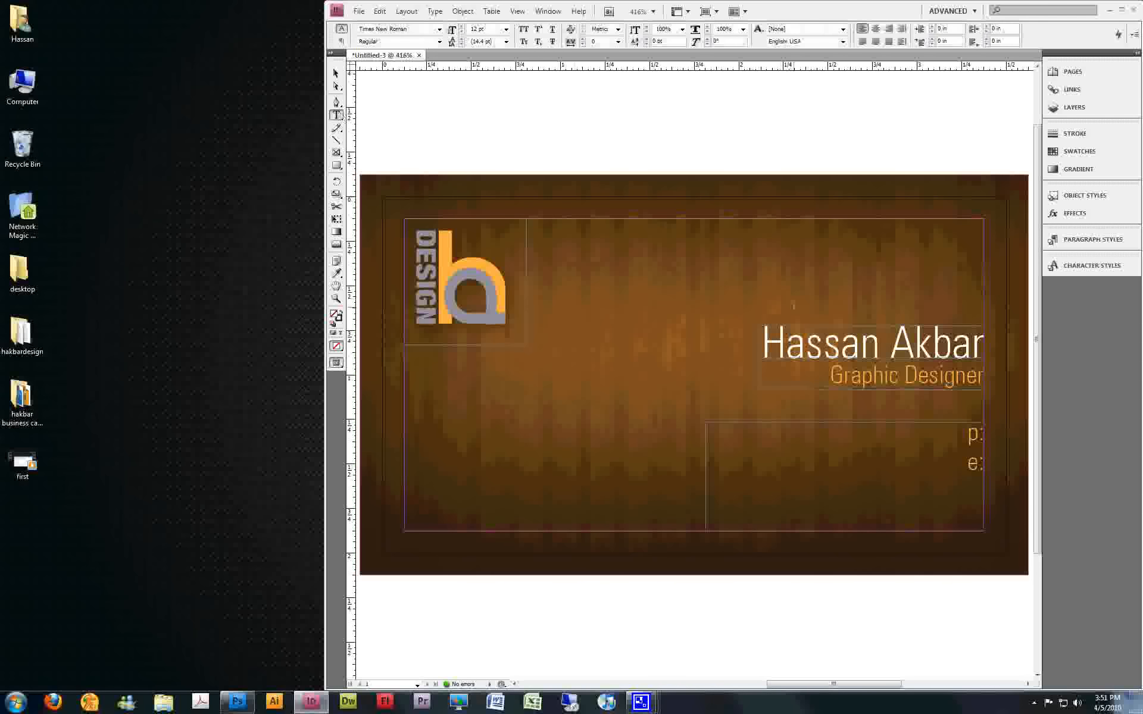
{"action": "left_click", "coordinate": [982, 429]}
{"action": "type", "text": "sd"}
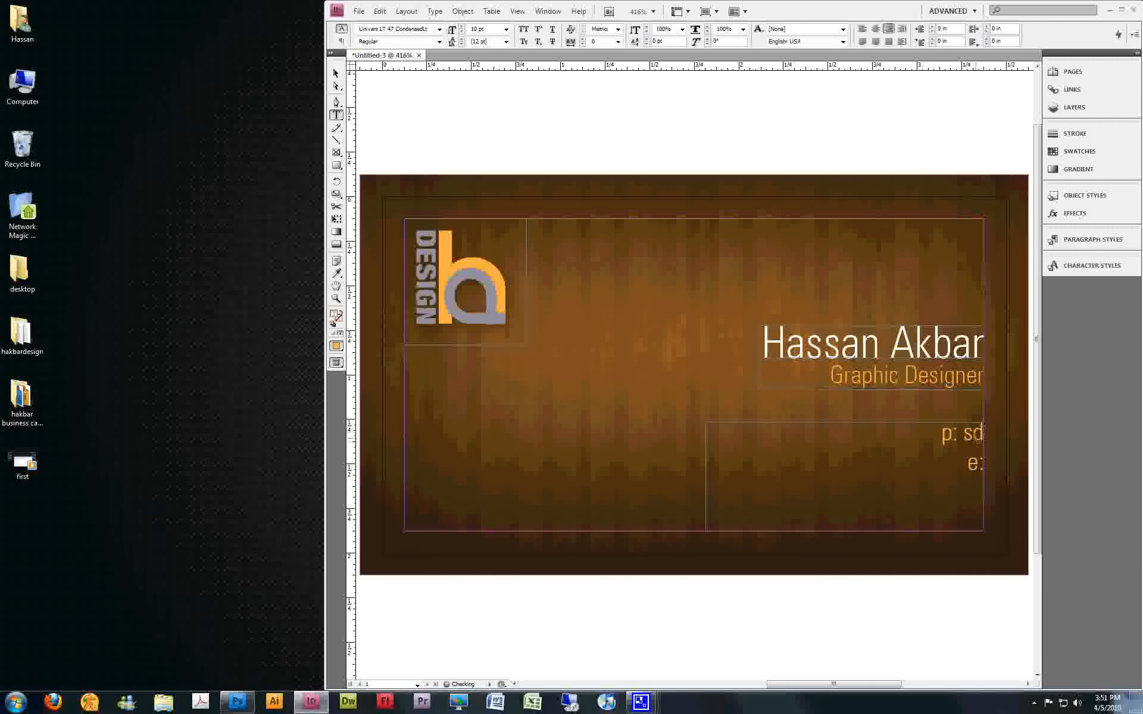
{"action": "left_click_drag", "start_coordinate": [981, 438], "coordinate": [967, 433]}
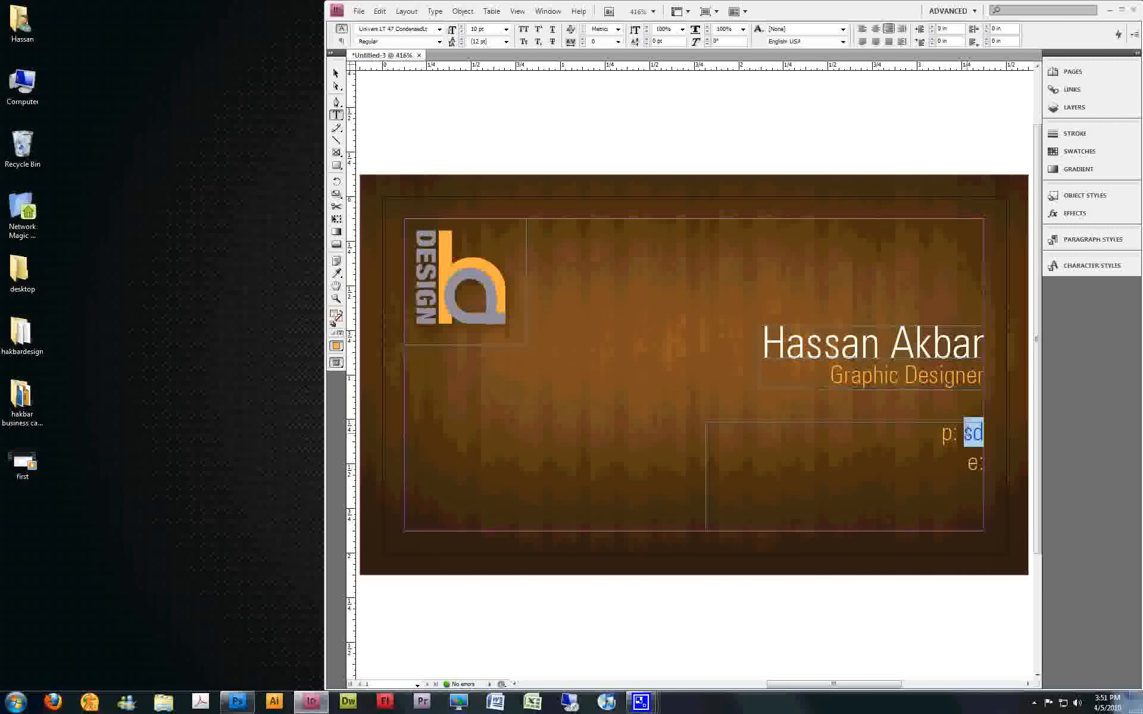
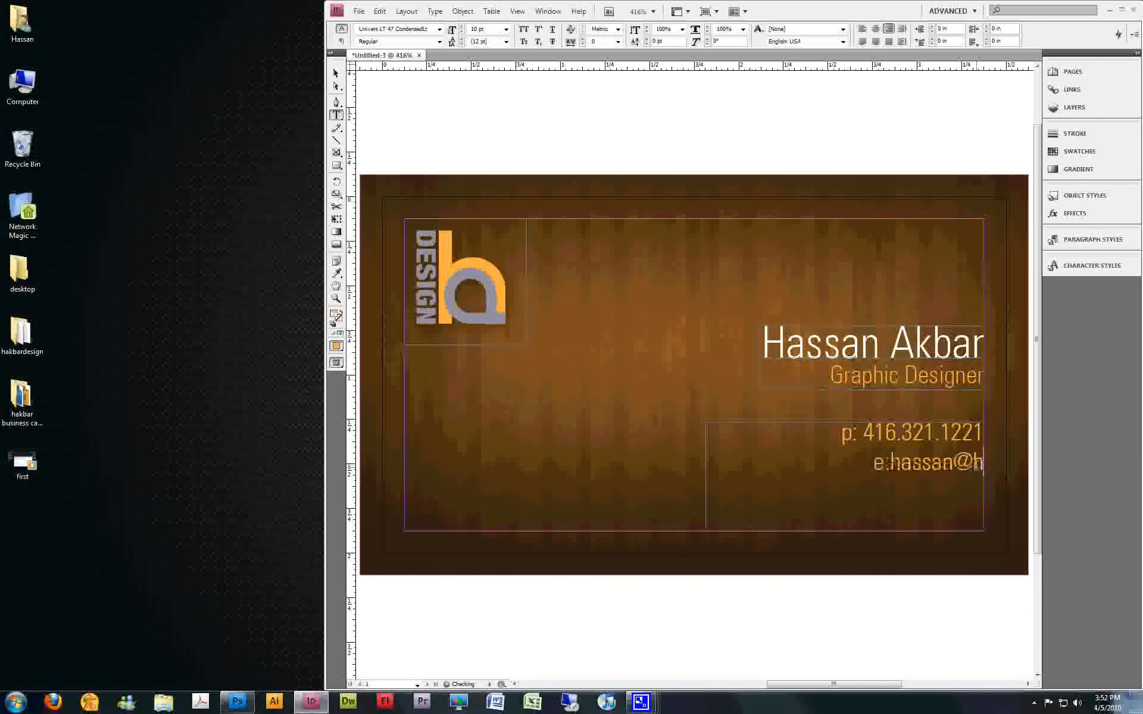
Enter the cardholder's e-mail address after "e:", separated by a space
{"action": "key", "text": "Home"}
{"action": "key", "text": "Right"}
{"action": "key", "text": "Right"}
Add the website address as a third contact line and select all the text in the contact frame
{"action": "left_click", "coordinate": [984, 463]}
{"action": "key", "text": "Return"}
{"action": "type", "text": "www.hakba"}
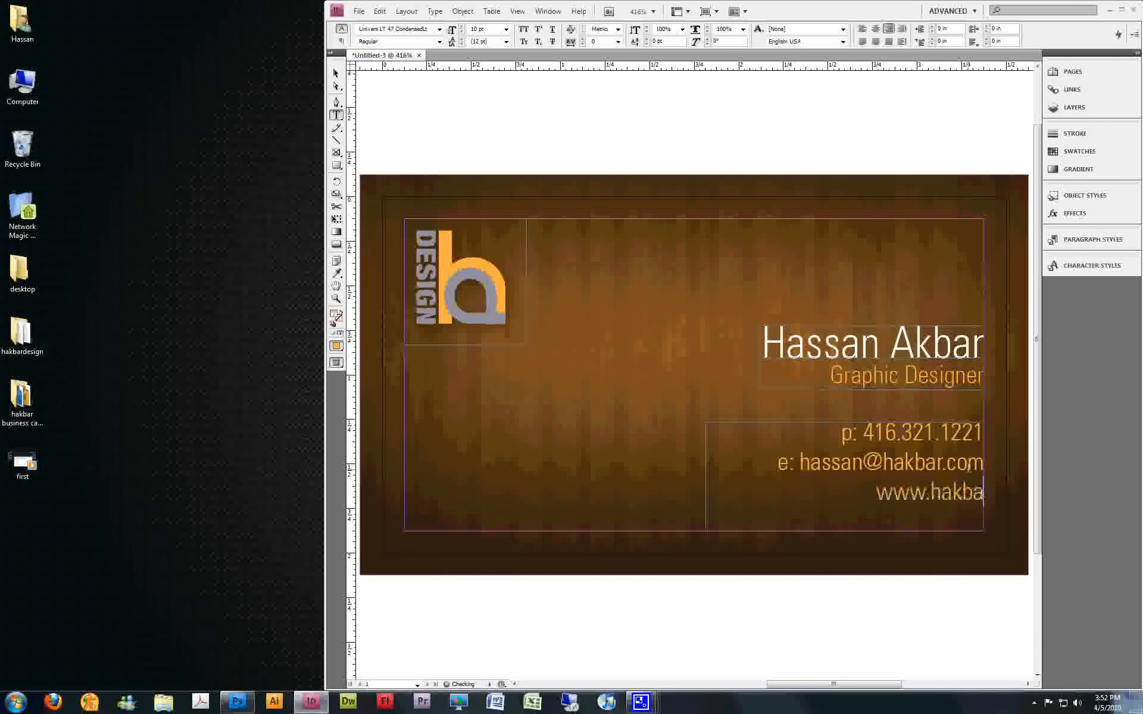
{"action": "type", "text": "r.com"}
{"action": "key", "text": "ctrl+a"}
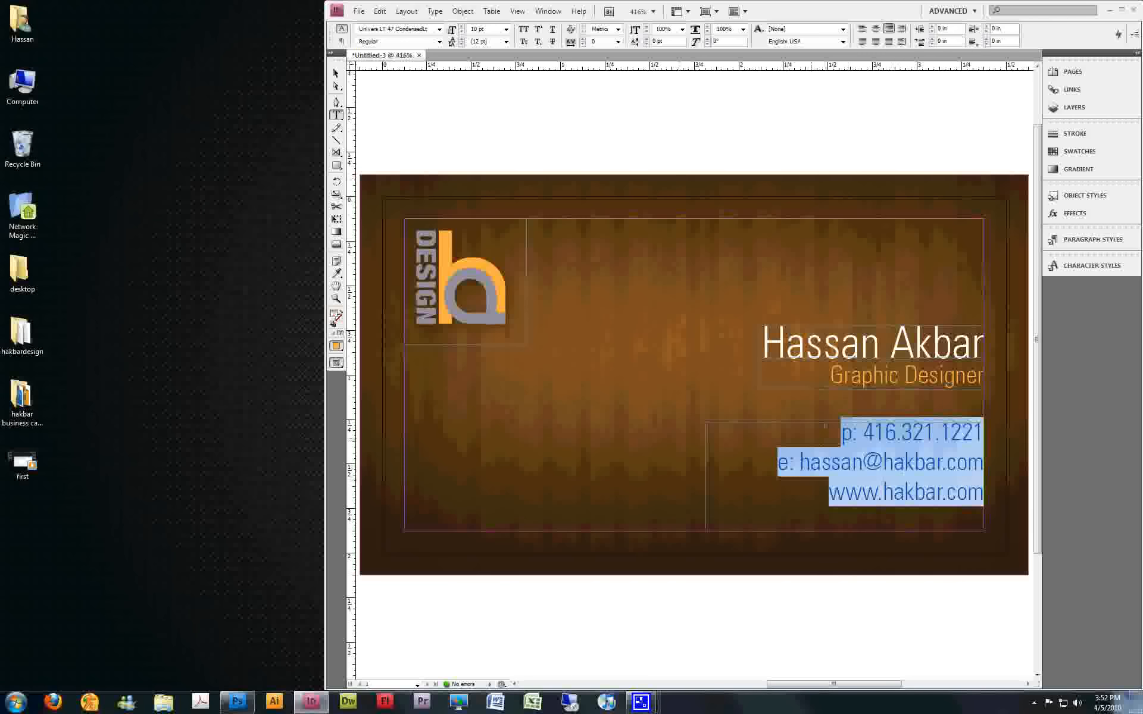
Set the leading of the selected contact text to 9 pt
{"action": "left_click", "coordinate": [468, 40]}
{"action": "key", "text": "Return"}
{"action": "type", "text": "9"}
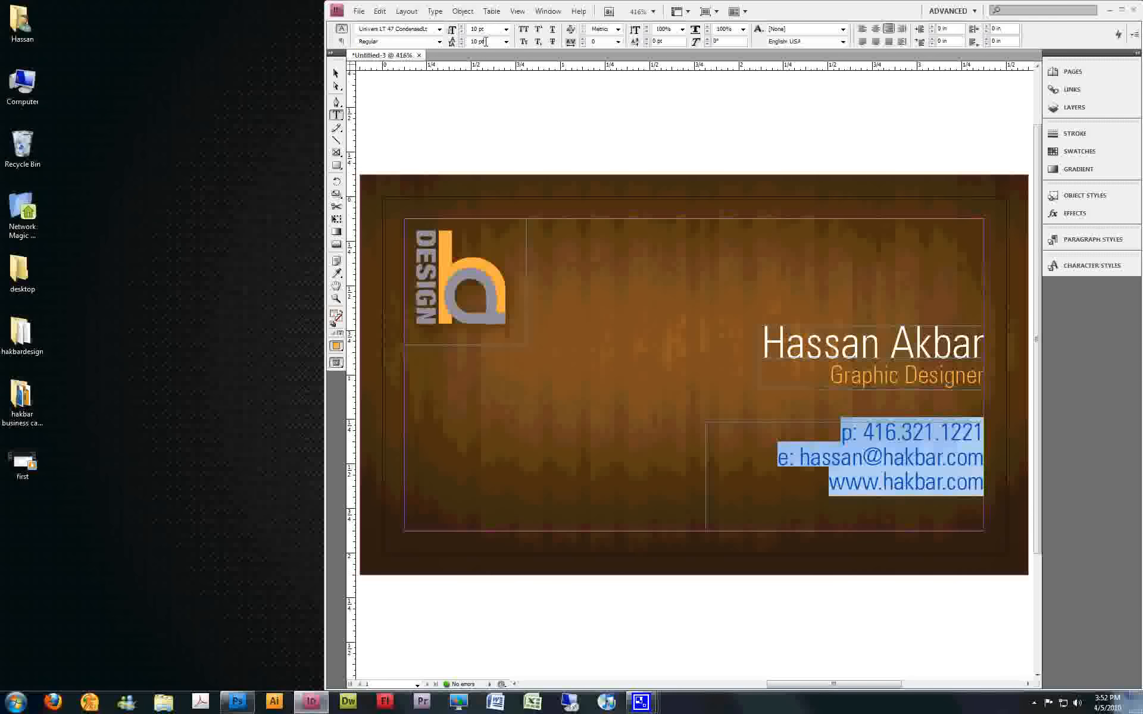
{"action": "key", "text": "Return"}
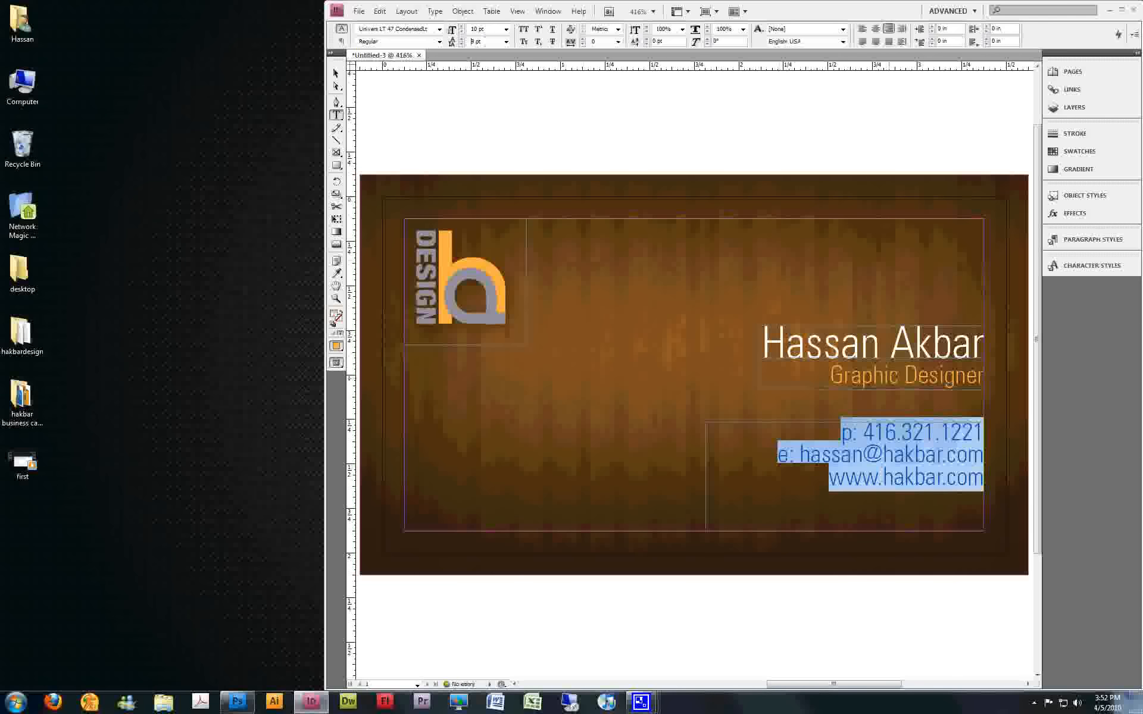
Colour the phone number after "p:" with the [Paper] swatch
{"action": "left_click", "coordinate": [901, 444]}
{"action": "left_click_drag", "start_coordinate": [865, 453], "coordinate": [986, 431]}
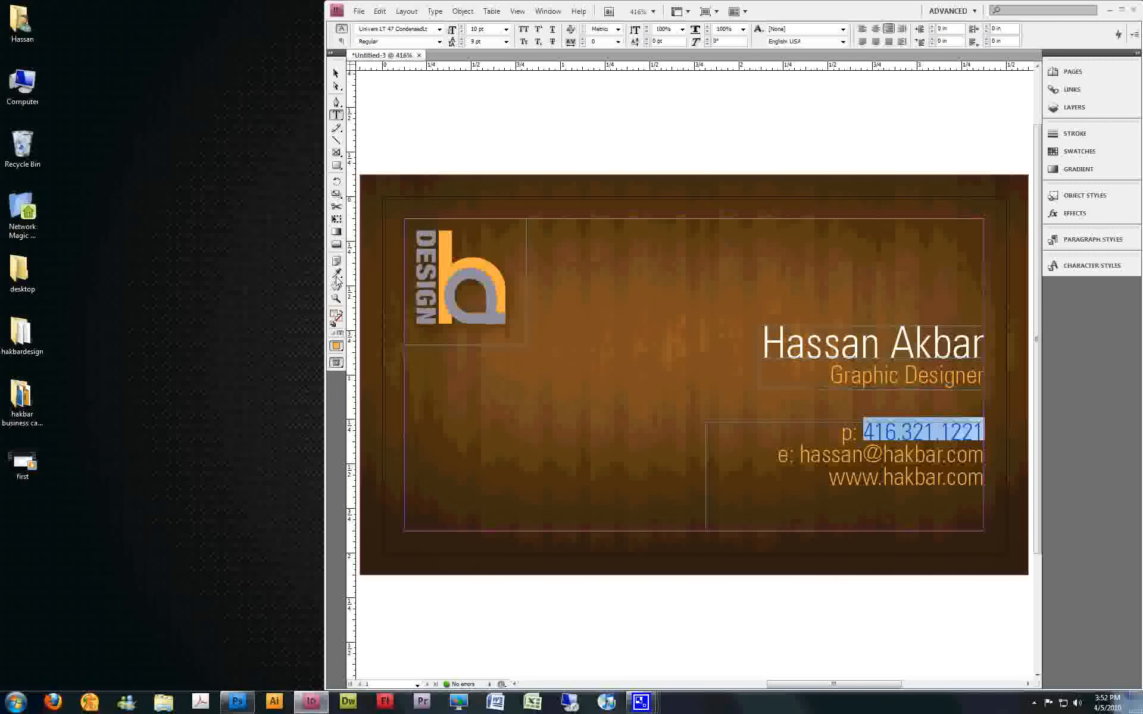
{"action": "left_click", "coordinate": [1122, 137]}
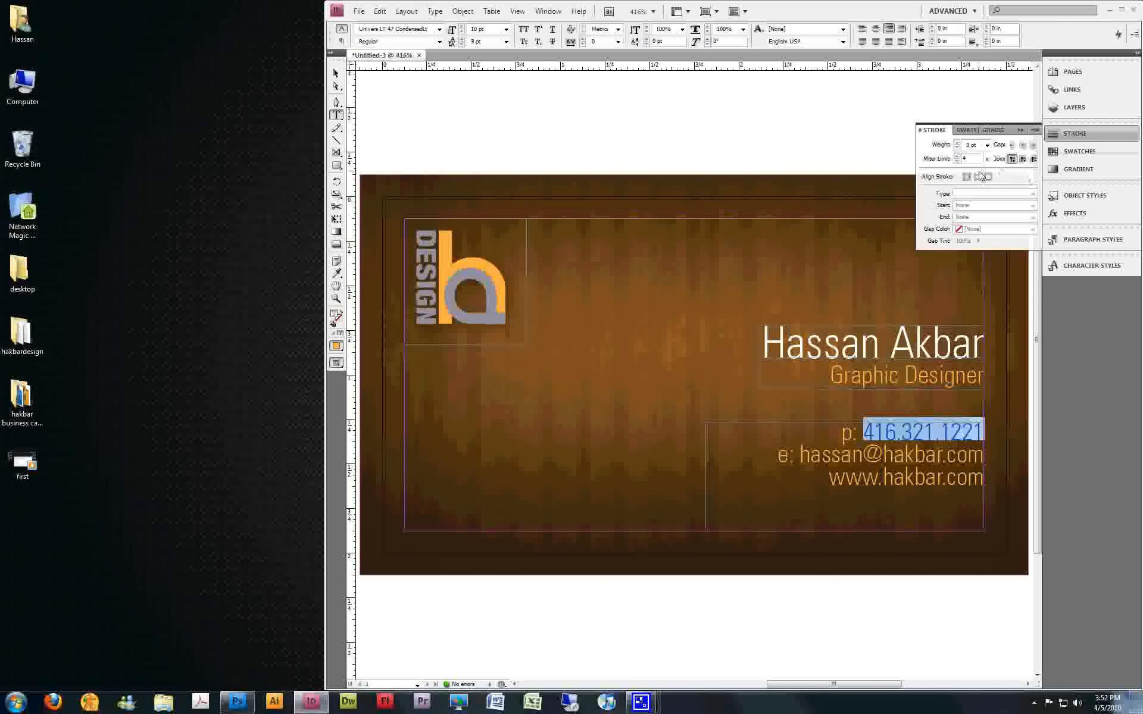
{"action": "left_click", "coordinate": [1079, 151]}
{"action": "left_click", "coordinate": [941, 169]}
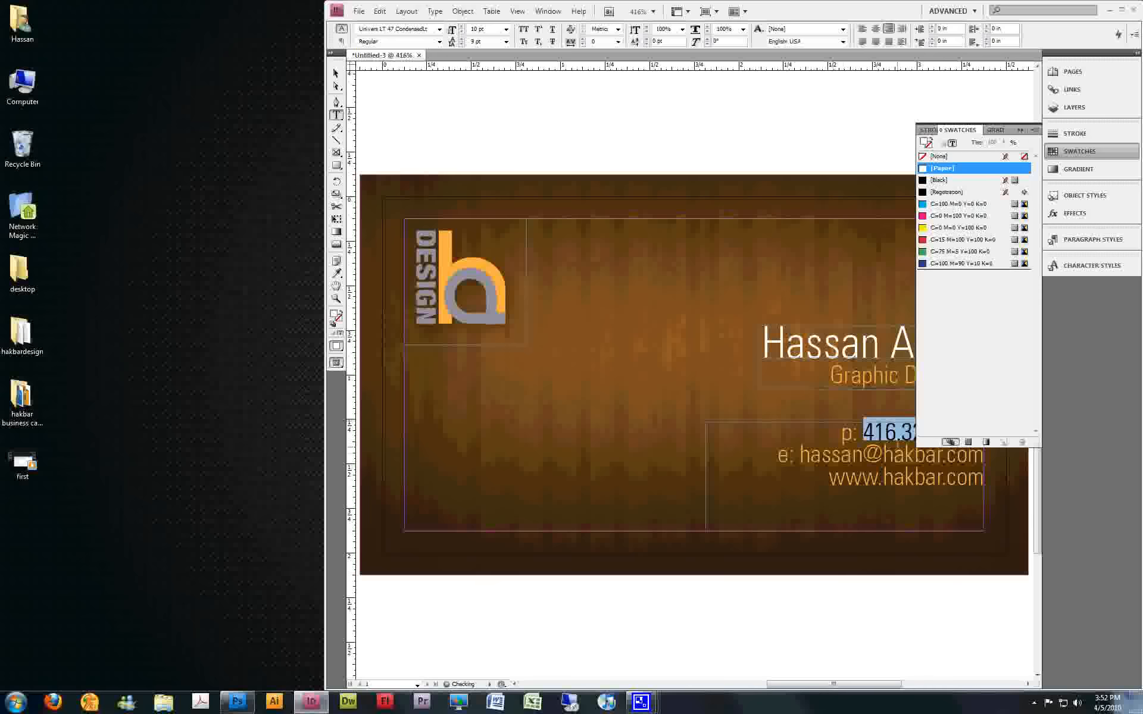
{"action": "left_click", "coordinate": [944, 396]}
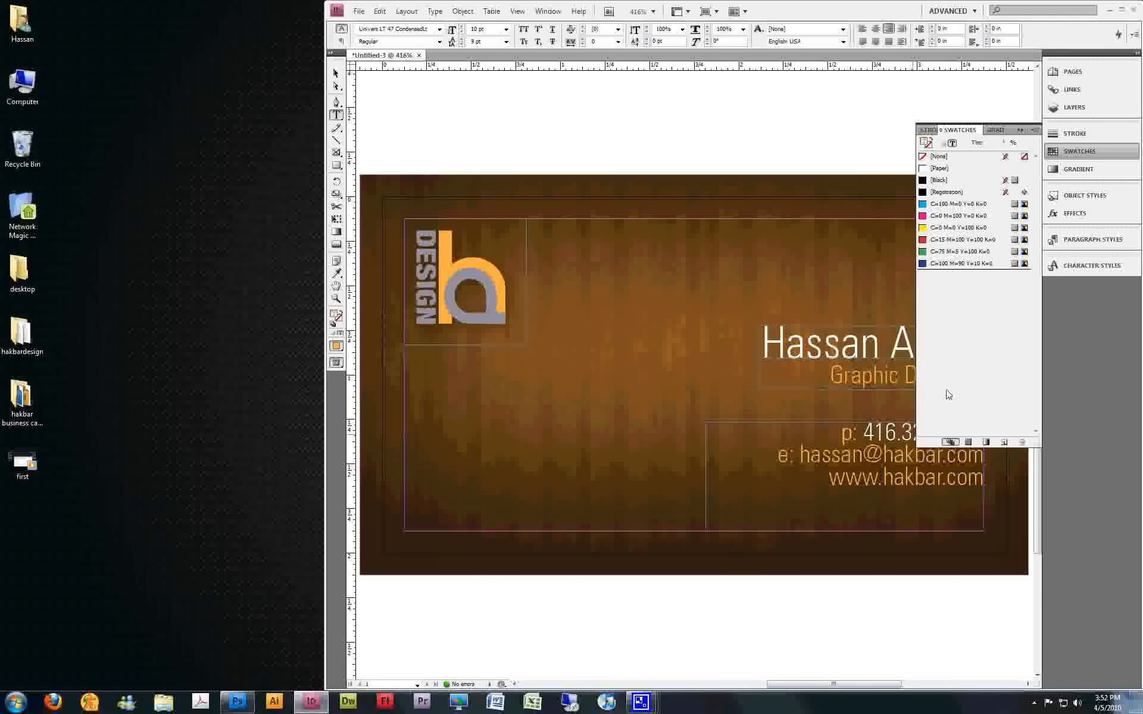
{"action": "left_click", "coordinate": [1021, 131]}
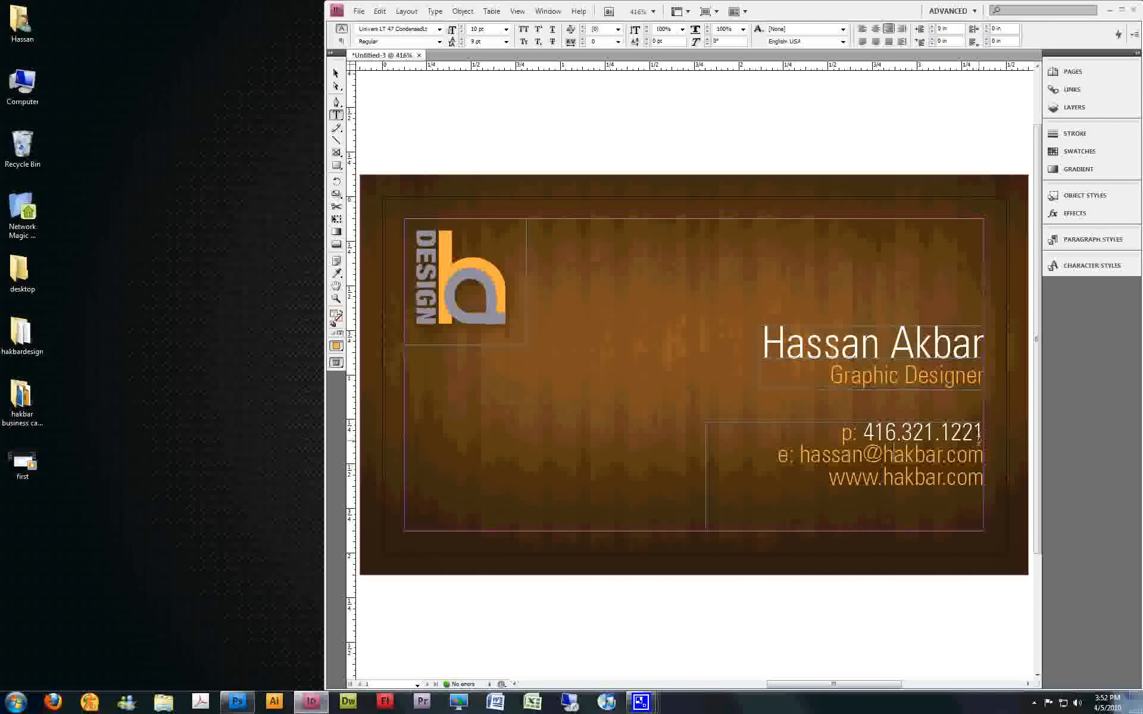
Copy the phone number's text formatting to the e-mail address and the website line with the Eyedropper
{"action": "left_click_drag", "start_coordinate": [984, 454], "coordinate": [801, 454]}
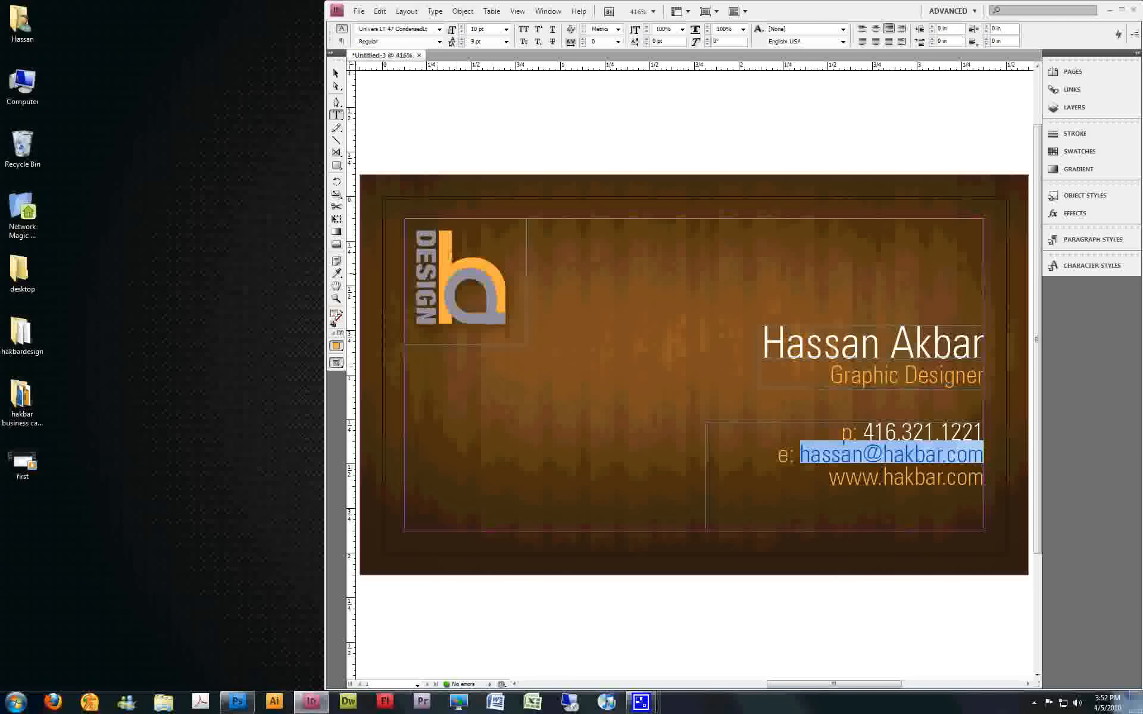
{"action": "left_click", "coordinate": [337, 274]}
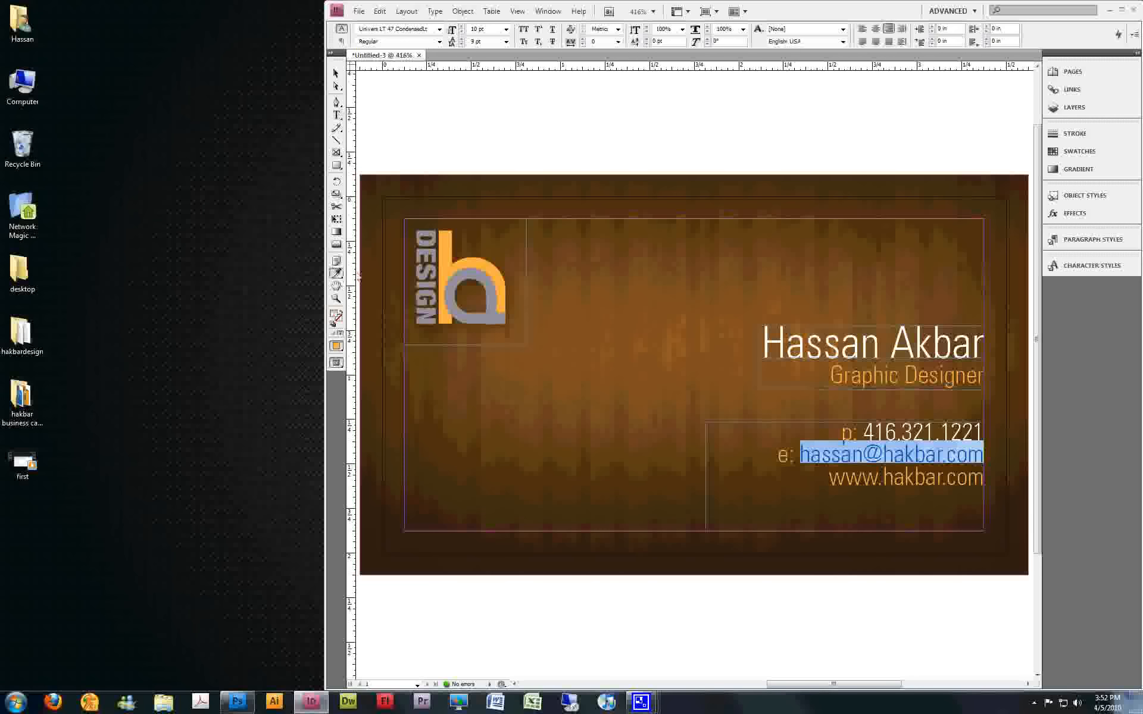
{"action": "left_click", "coordinate": [918, 427]}
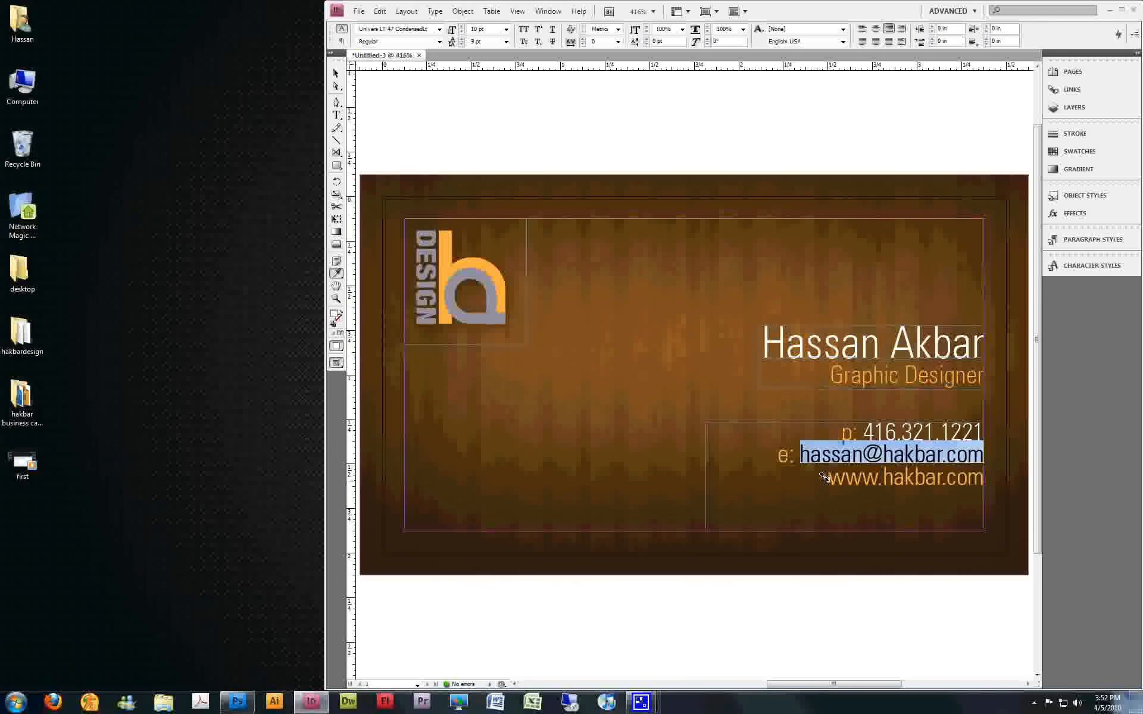
{"action": "left_click_drag", "start_coordinate": [826, 477], "coordinate": [973, 481]}
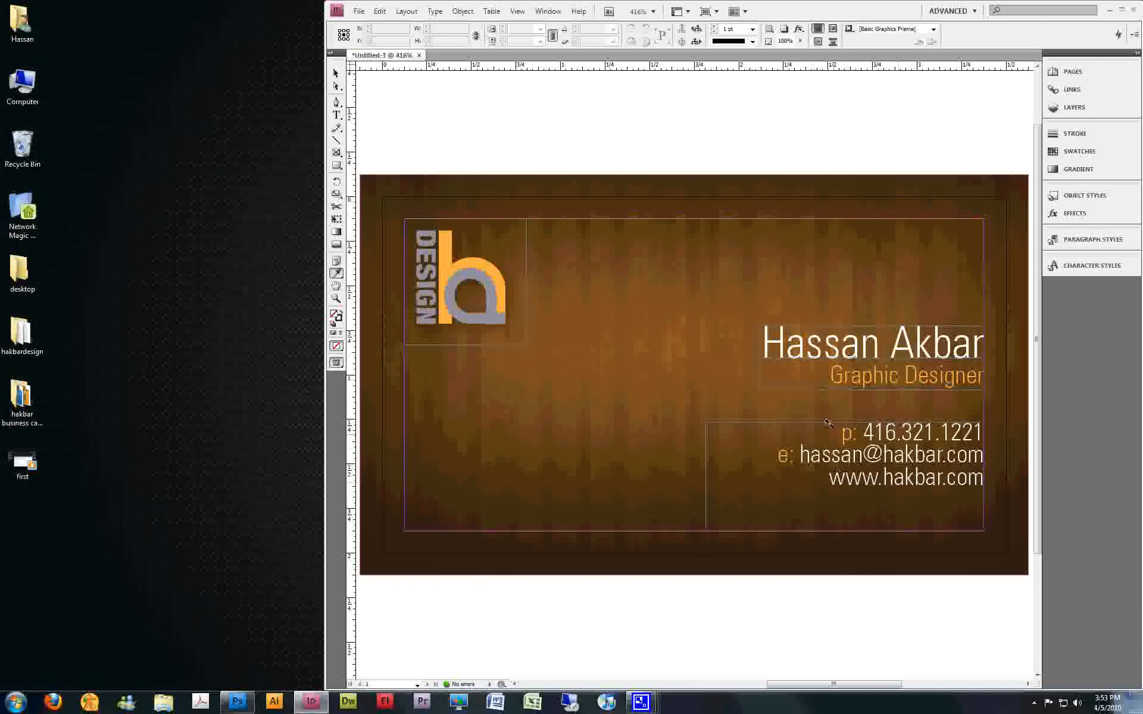
Select all the text in the contact frame and set its font size to 9 pt
{"action": "left_click", "coordinate": [336, 74]}
{"action": "left_click", "coordinate": [873, 456]}
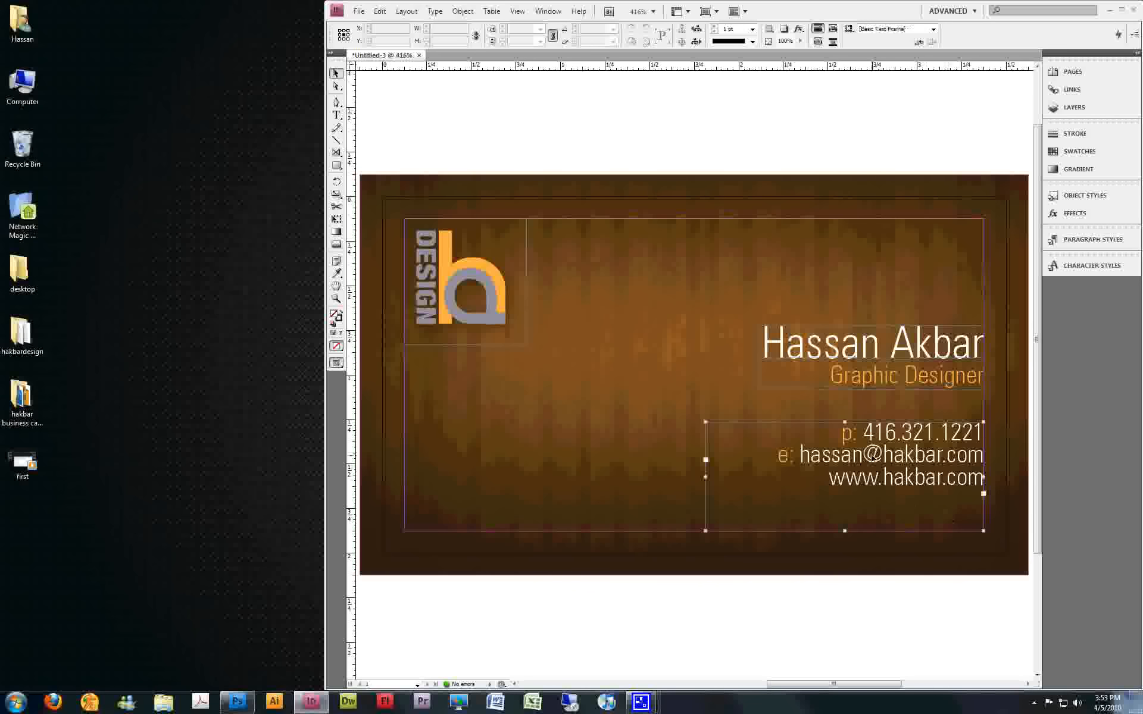
{"action": "right_click", "coordinate": [873, 456]}
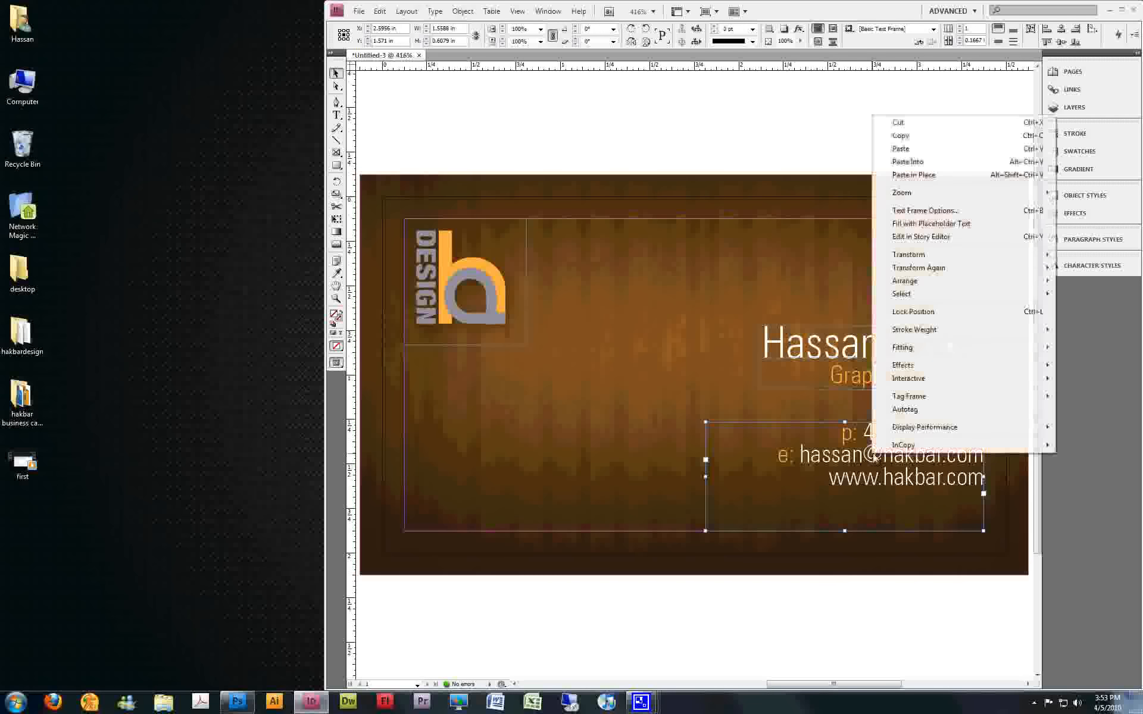
{"action": "left_click", "coordinate": [858, 457]}
{"action": "double_click", "coordinate": [859, 457]}
{"action": "key", "text": "ctrl+a"}
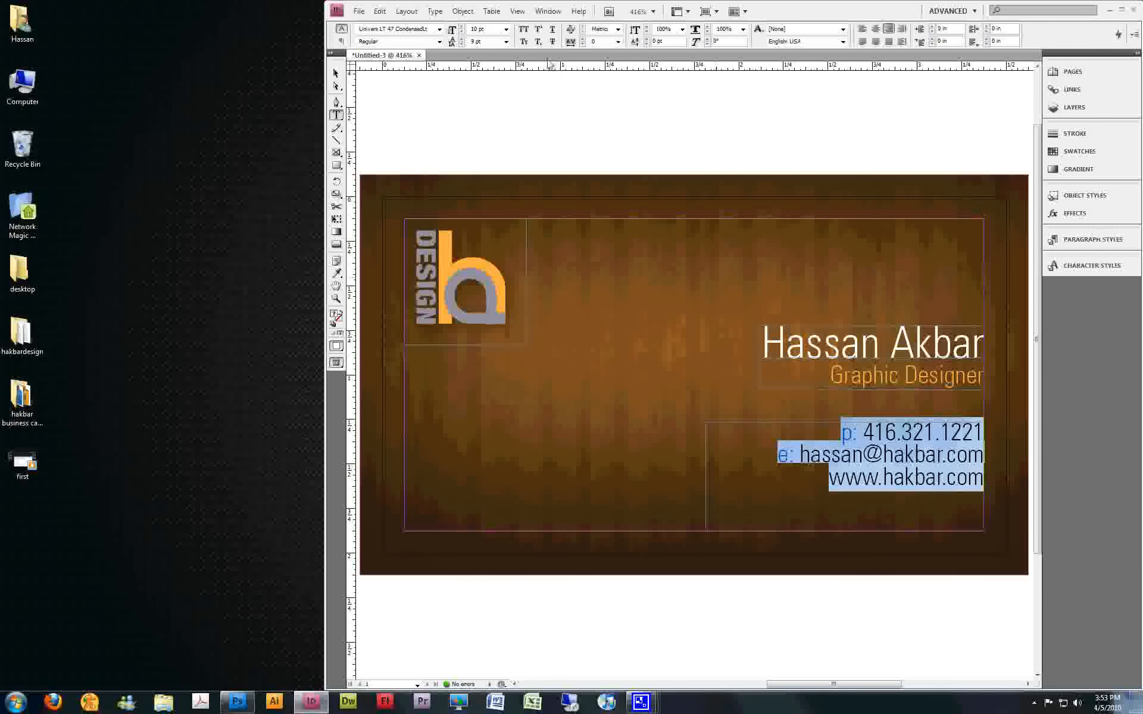
{"action": "left_click", "coordinate": [495, 28]}
{"action": "key", "text": "Return"}
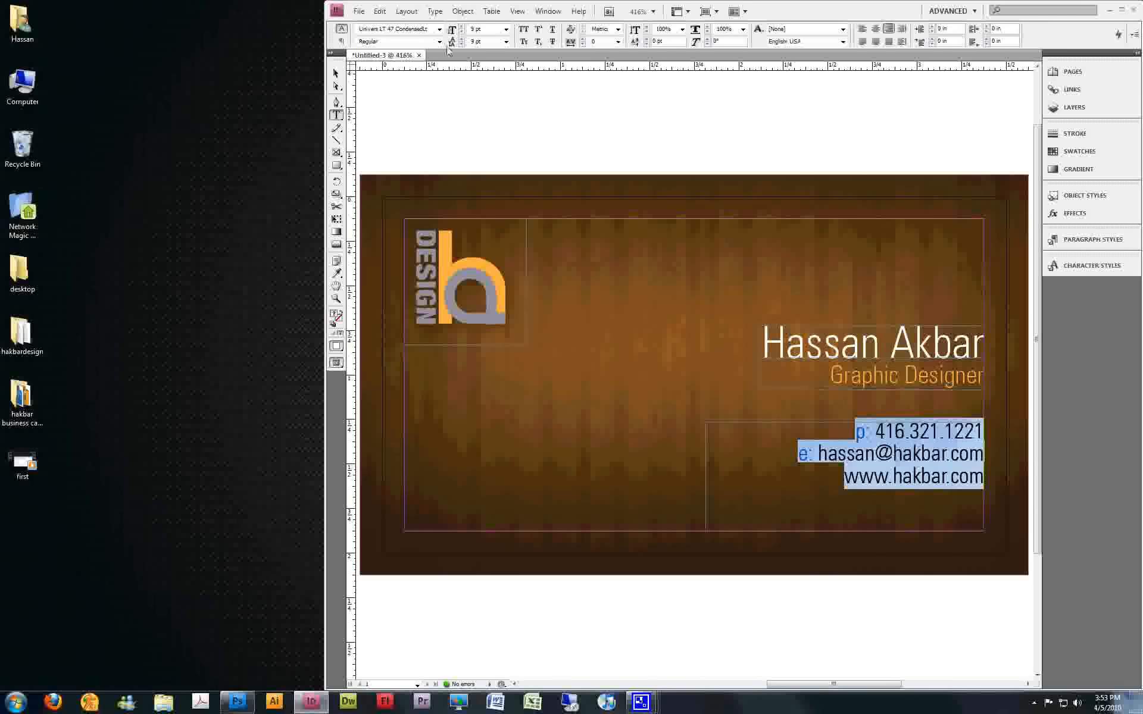
Fit the contact text frame to its content and deselect it
{"action": "key", "text": "Escape"}
{"action": "right_click", "coordinate": [951, 507]}
{"action": "mouse_move", "coordinate": [1018, 402]}
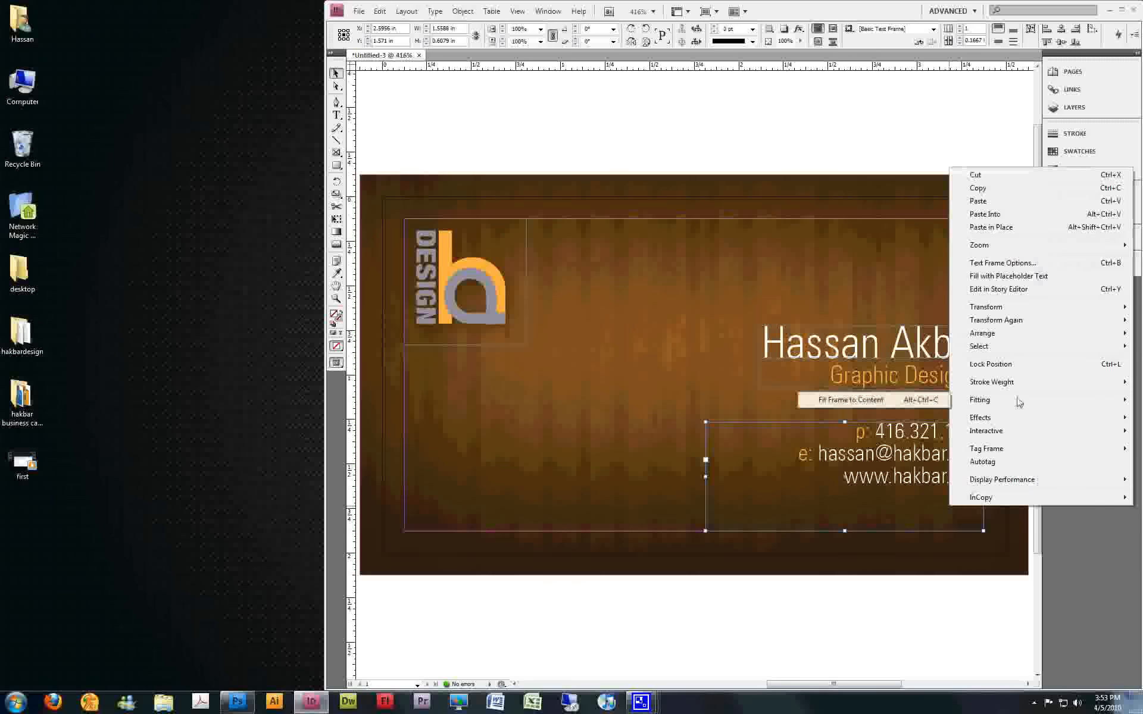
{"action": "left_click", "coordinate": [852, 400]}
{"action": "left_click", "coordinate": [876, 77]}
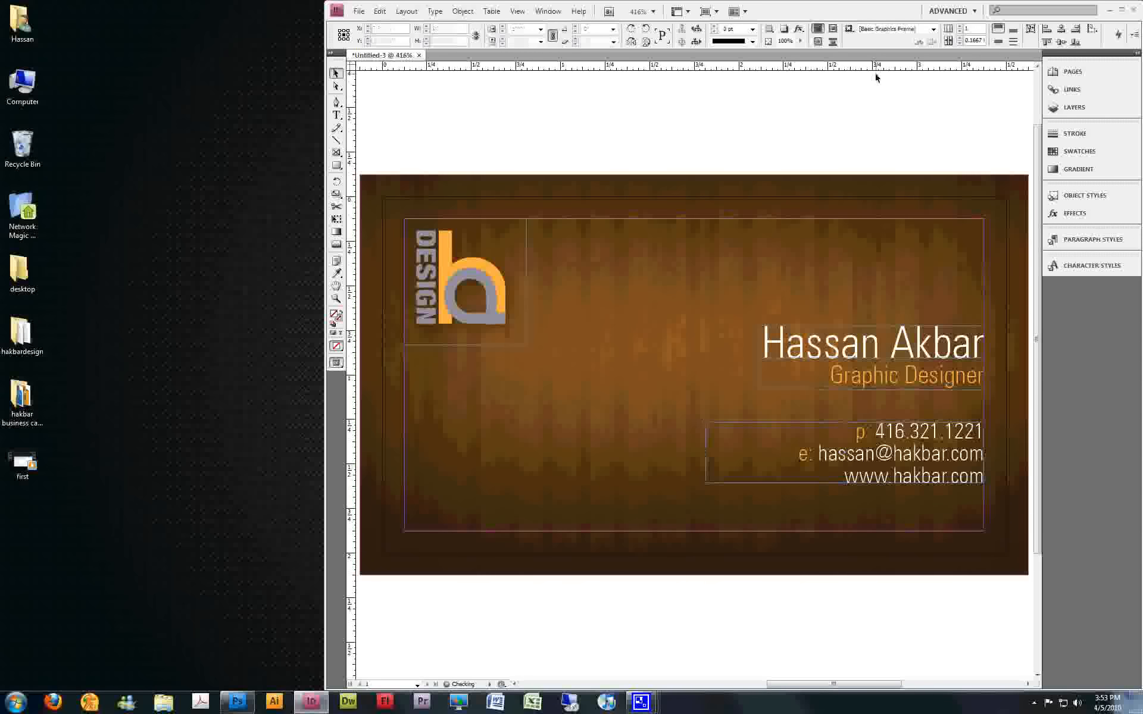
Move the contact frame up beneath the job title and place a duplicate below it, nudged to sit on the bottom margin
{"action": "left_click_drag", "start_coordinate": [921, 454], "coordinate": [874, 497]}
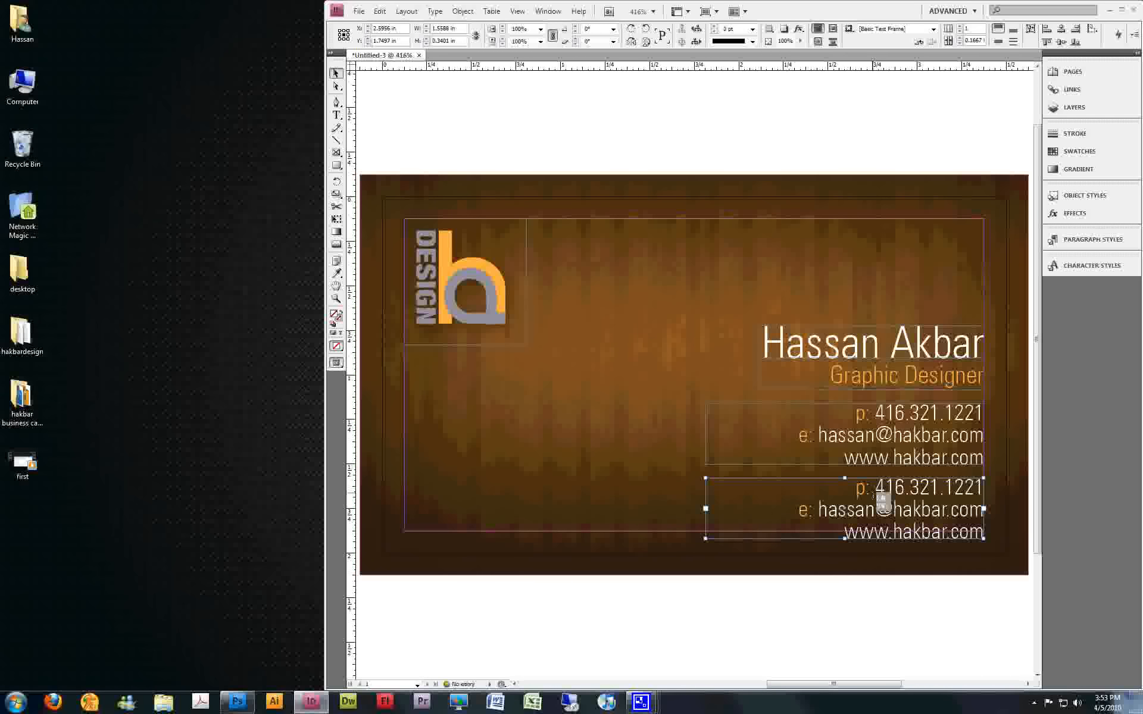
{"action": "key", "text": "Up"}
{"action": "key", "text": "Up"}
{"action": "key", "text": "Up"}
{"action": "key", "text": "Up"}
{"action": "key", "text": "Down"}
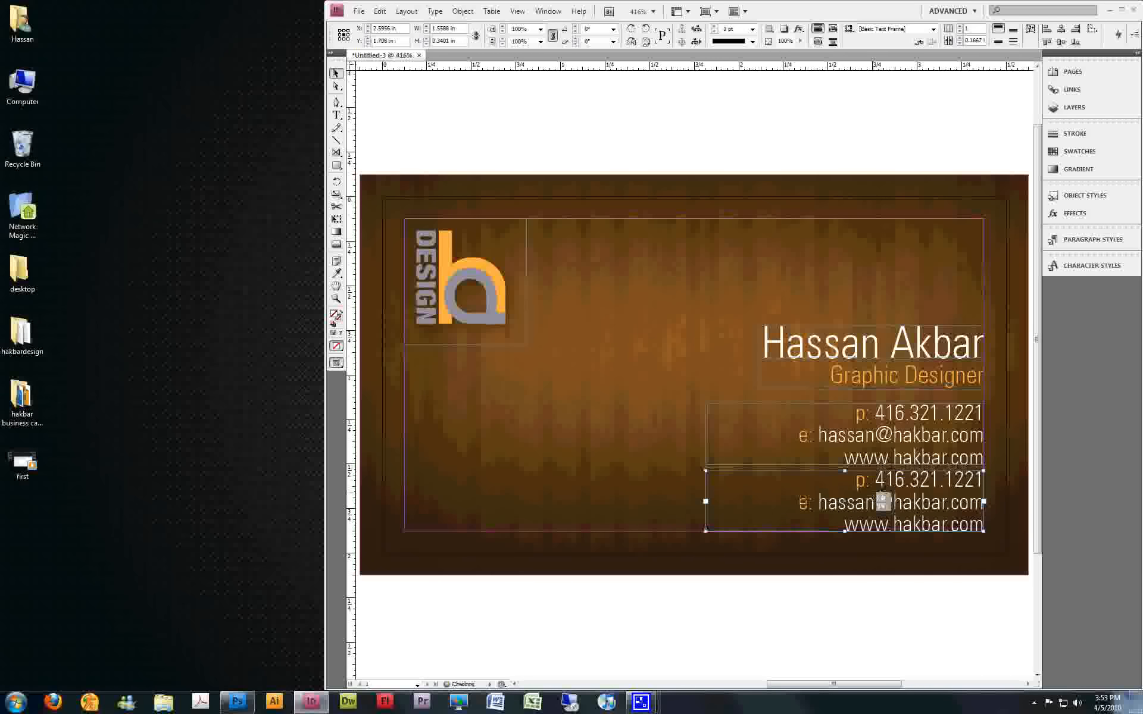
Replace all the text in the duplicated frame with the two-line postal address
{"action": "double_click", "coordinate": [948, 524]}
{"action": "left_click", "coordinate": [978, 533]}
{"action": "key", "text": "ctrl+a"}
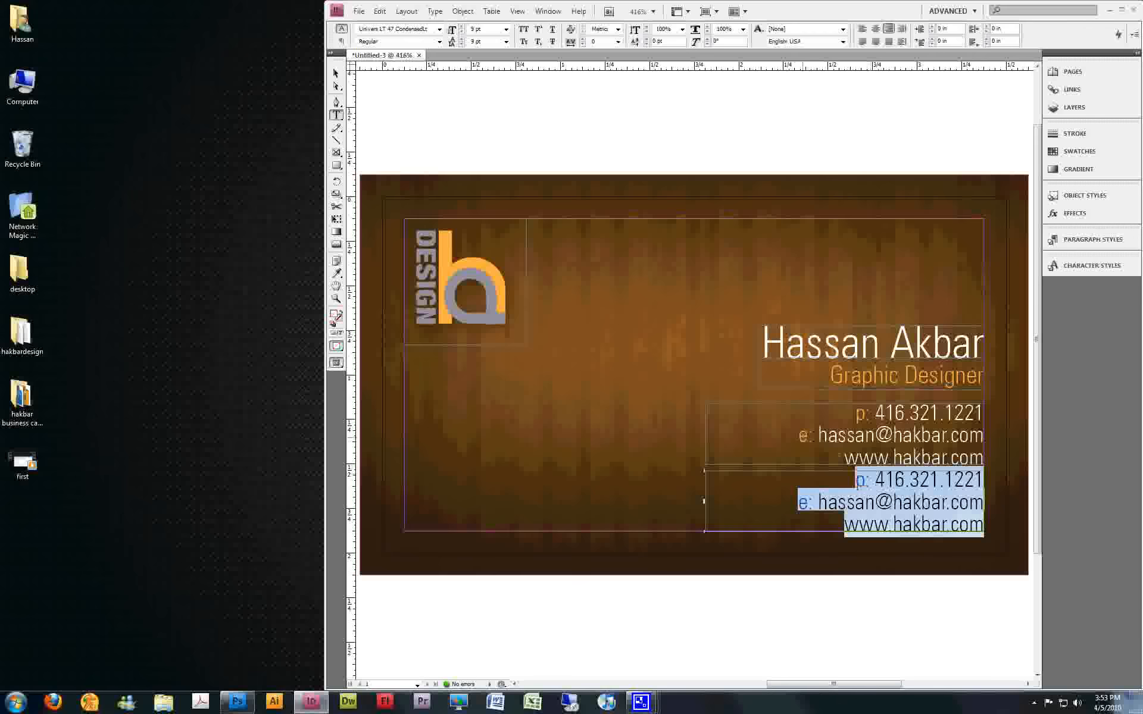
{"action": "key", "text": "BackSpace"}
{"action": "type", "text": "123 Abc St. Toront"}
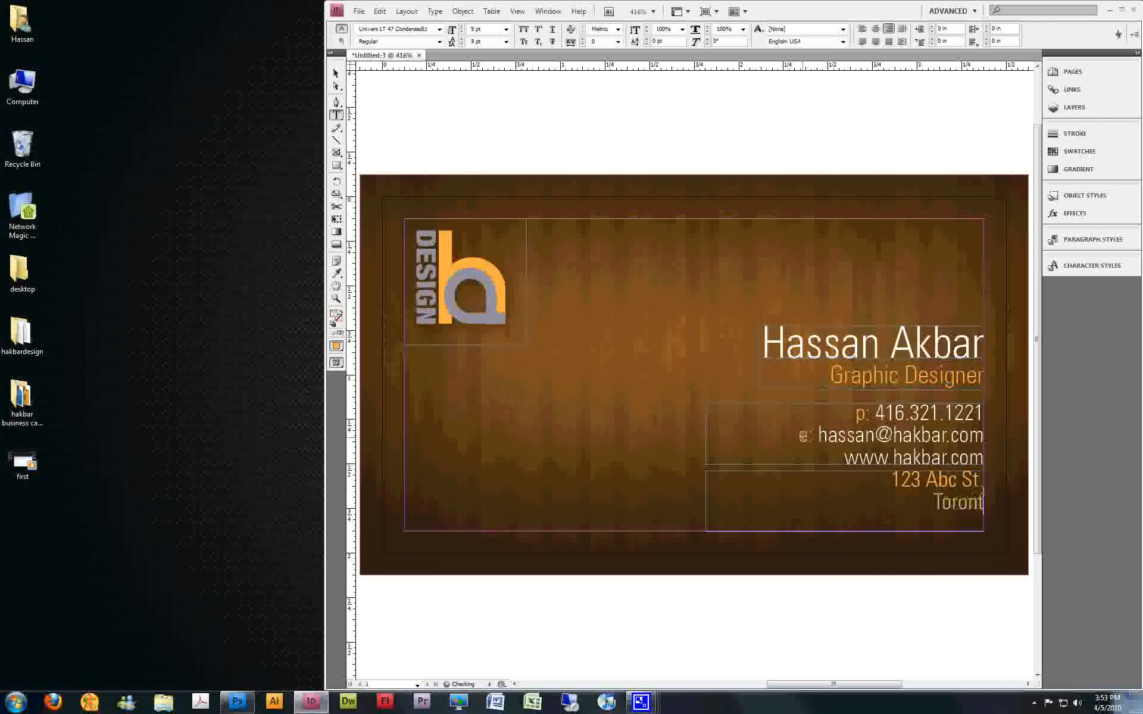
{"action": "type", "text": "o, Ontario,"}
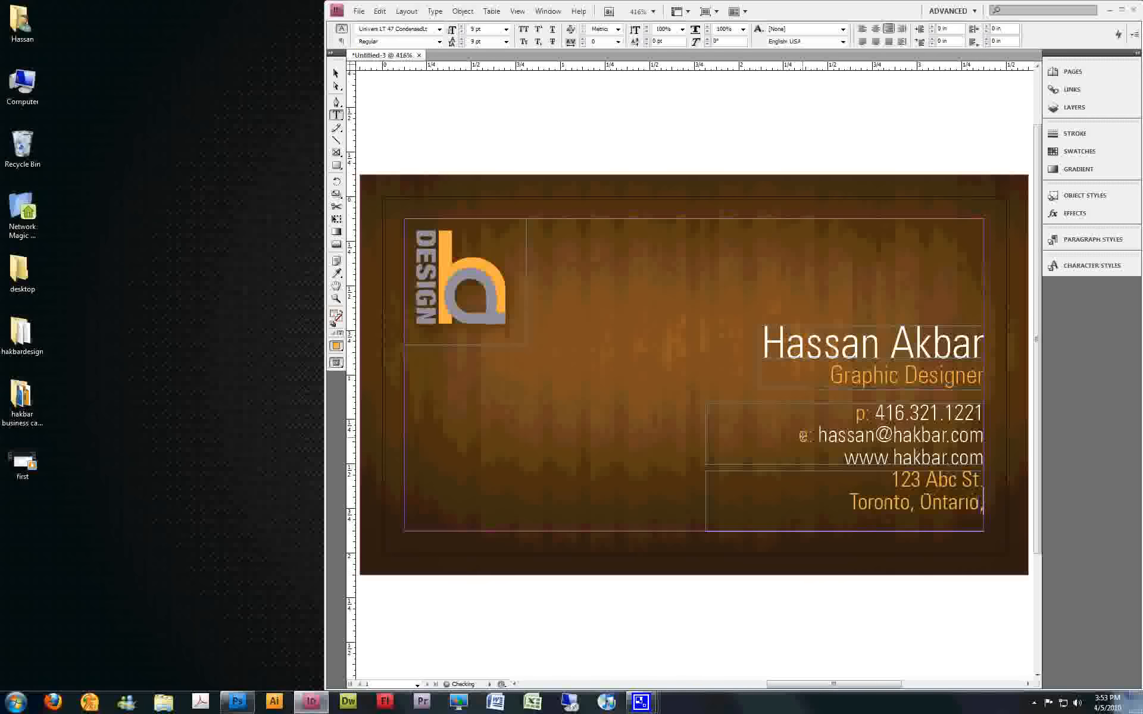
{"action": "type", "text": " M3R"}
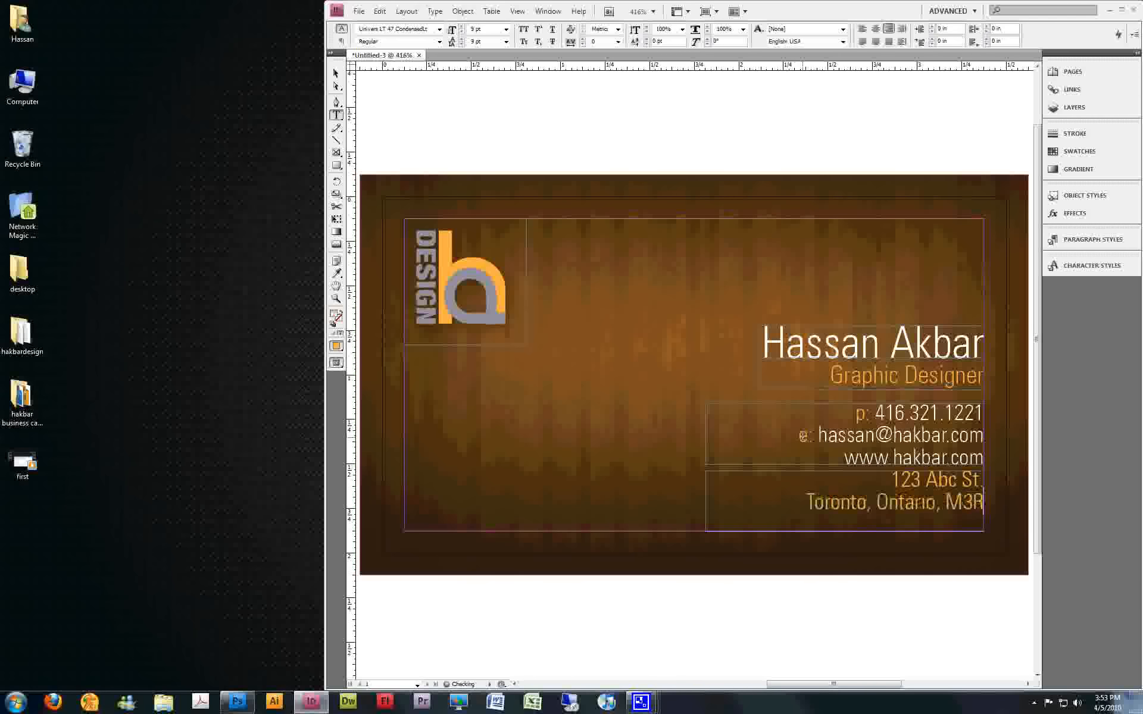
{"action": "type", "text": " 3H3"}
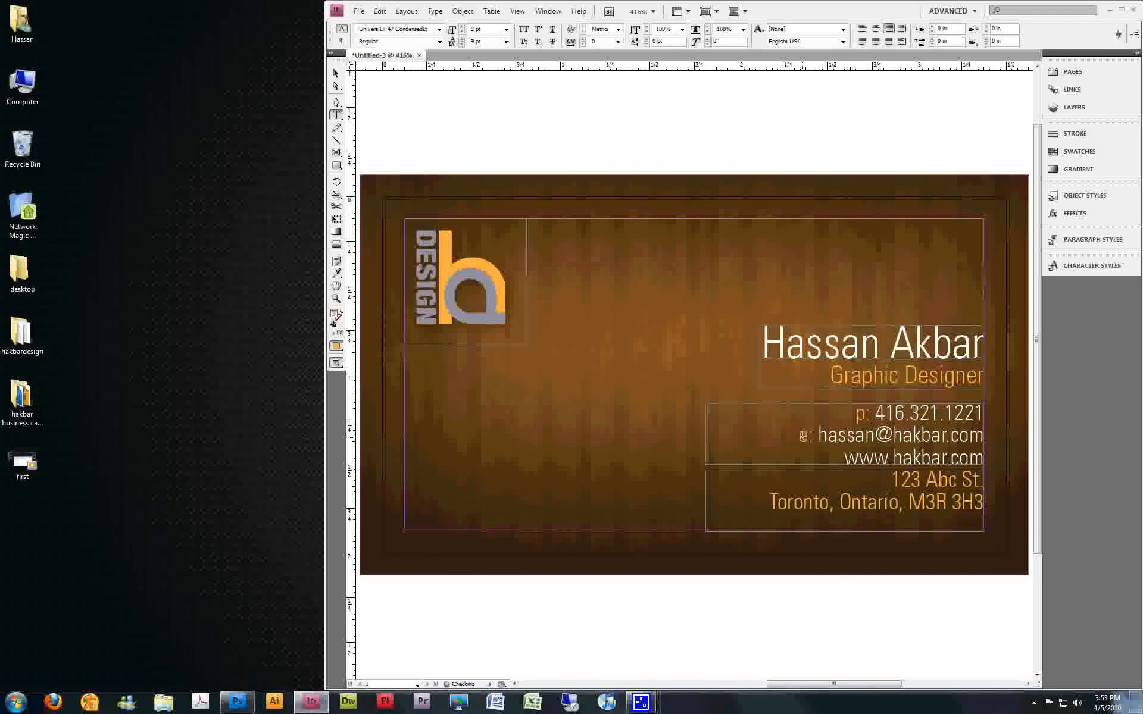
Apply the phone number's text formatting to the whole address with the Eyedropper
{"action": "key", "text": "ctrl+a"}
{"action": "left_click", "coordinate": [335, 274]}
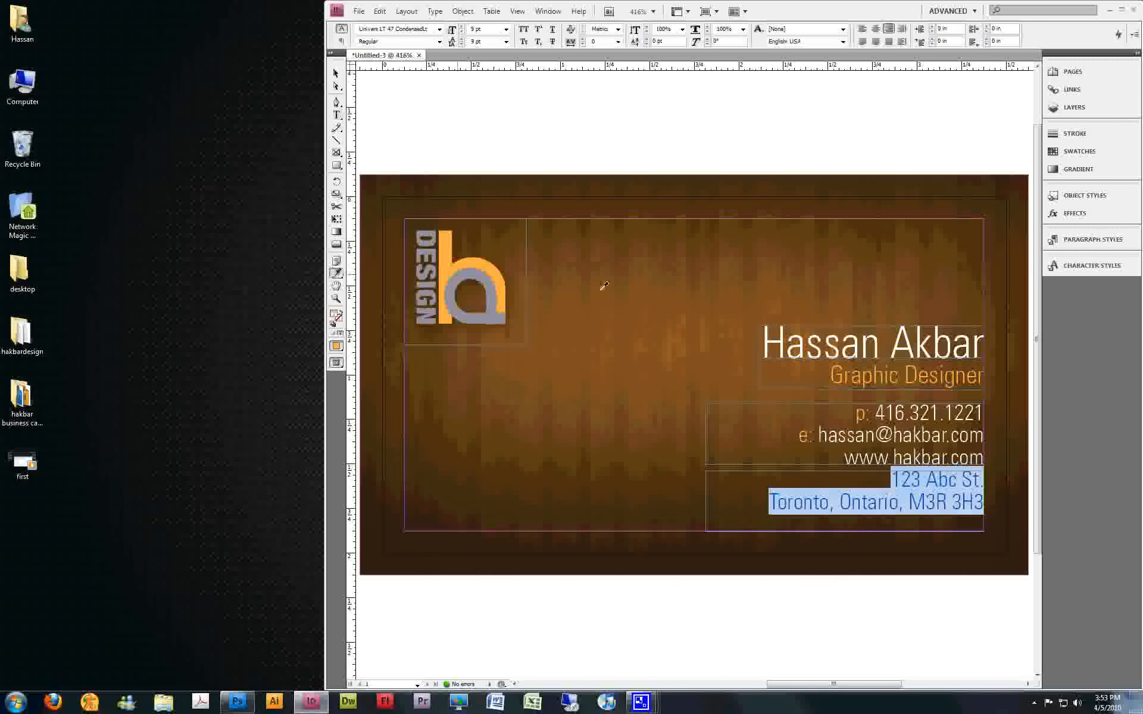
{"action": "left_click", "coordinate": [885, 409]}
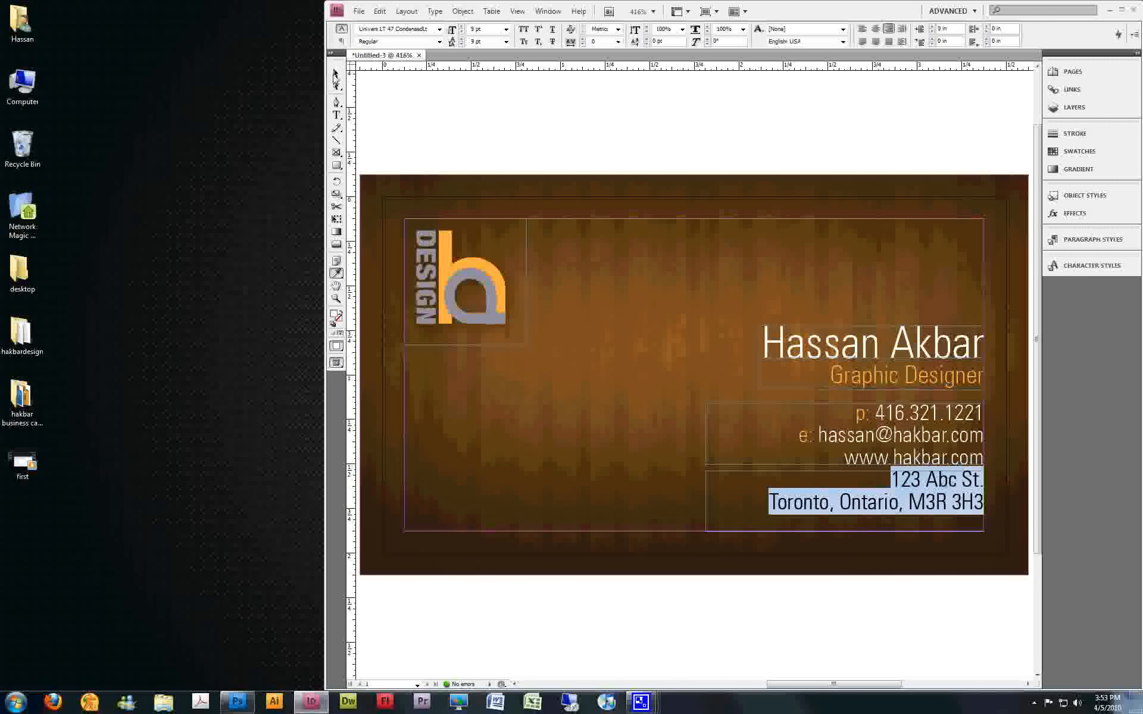
Fit the address text frame to its content
{"action": "key", "text": "Escape"}
{"action": "right_click", "coordinate": [849, 503]}
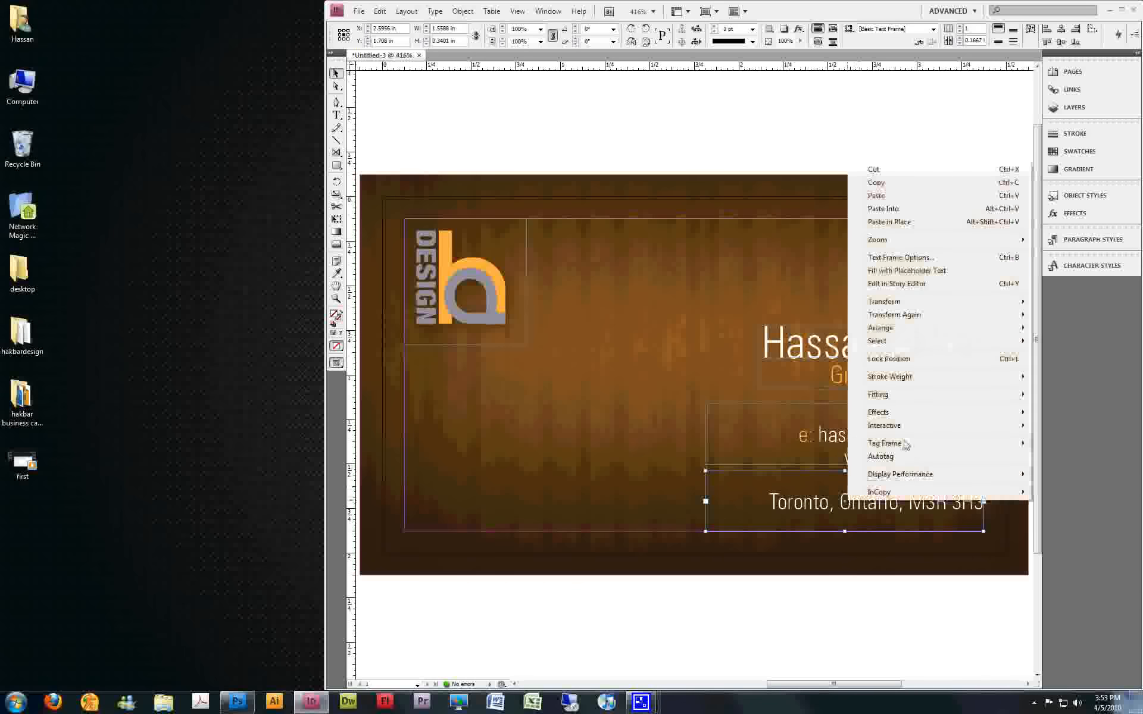
{"action": "mouse_move", "coordinate": [898, 394]}
{"action": "left_click", "coordinate": [804, 395]}
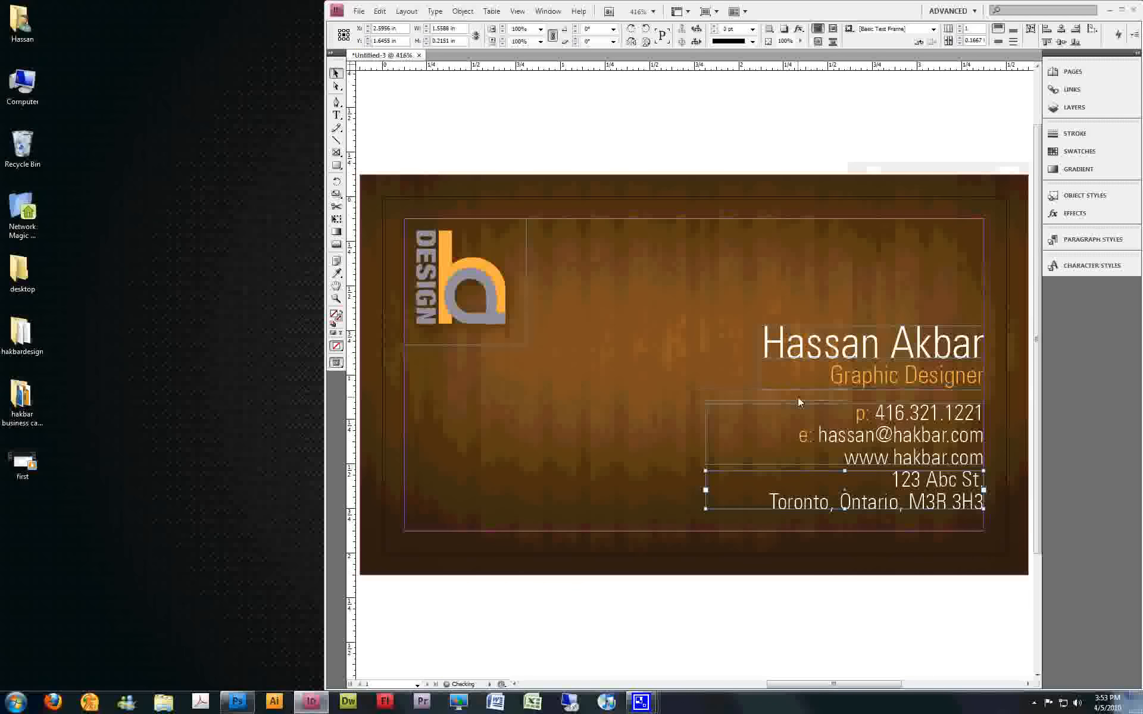
Move the address frame down to the bottom margin and the contact frame down to just above it, leaving both deselected
{"action": "left_click_drag", "start_coordinate": [909, 490], "coordinate": [907, 516]}
{"action": "left_click_drag", "start_coordinate": [912, 432], "coordinate": [923, 450]}
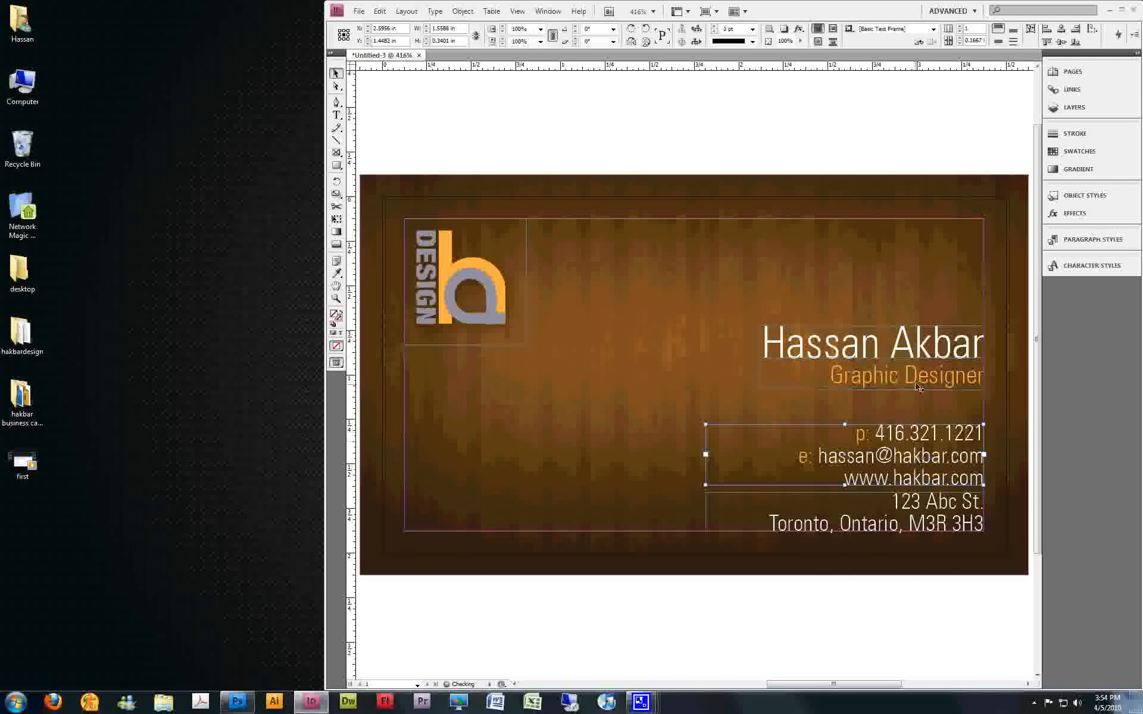
{"action": "left_click", "coordinate": [825, 165]}
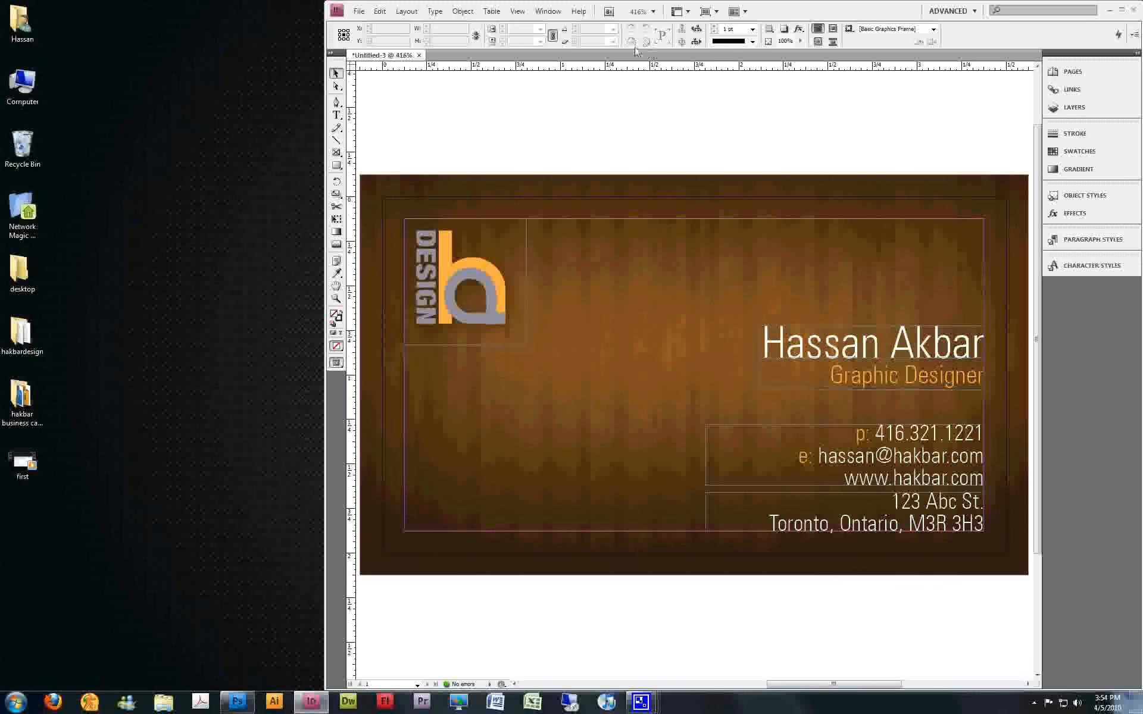
Switch the screen mode to Preview to show the card without guides and frame edges
{"action": "left_click", "coordinate": [517, 12]}
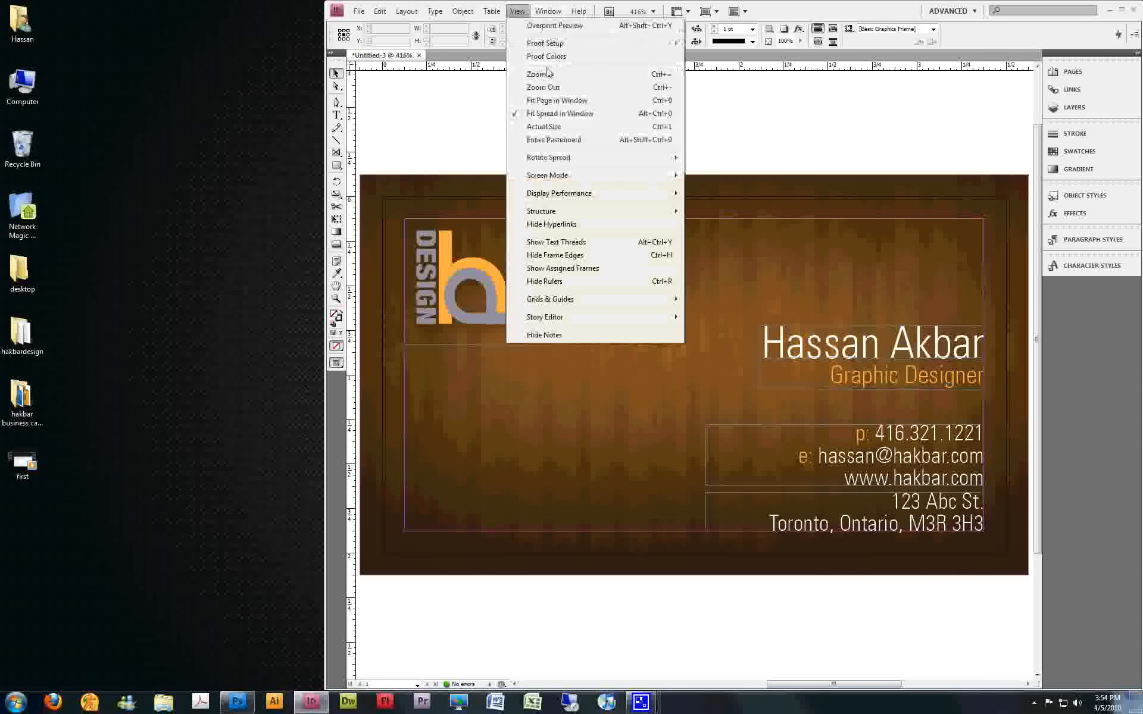
{"action": "mouse_move", "coordinate": [567, 176]}
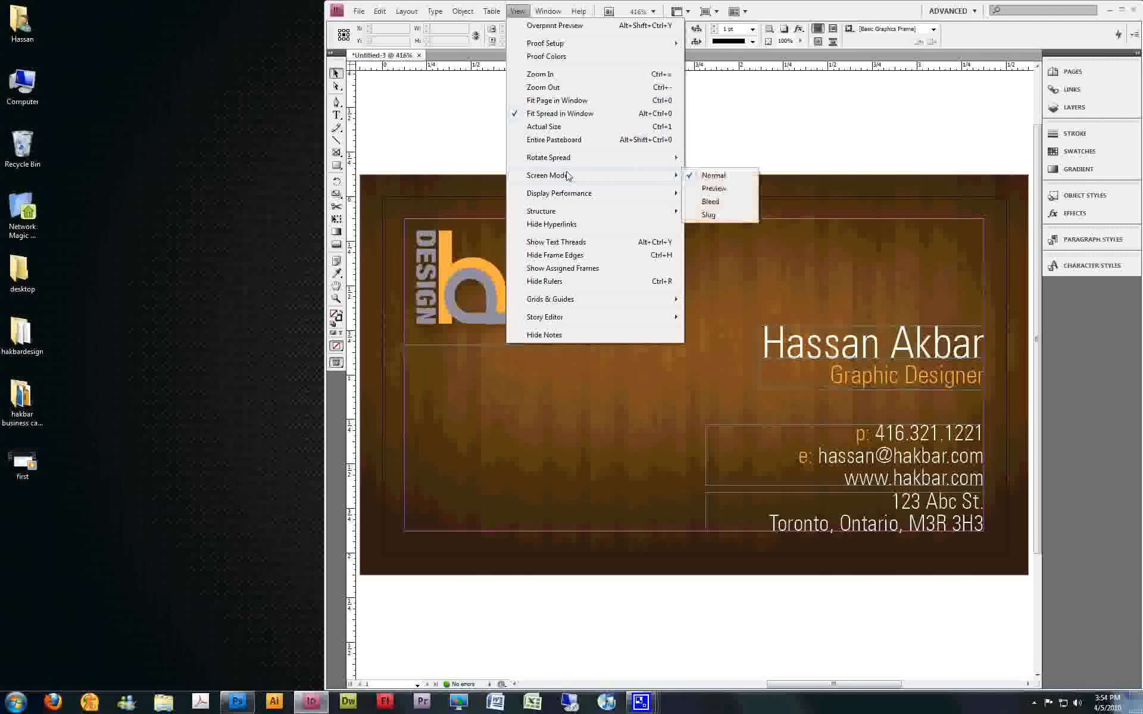
{"action": "left_click", "coordinate": [749, 188]}
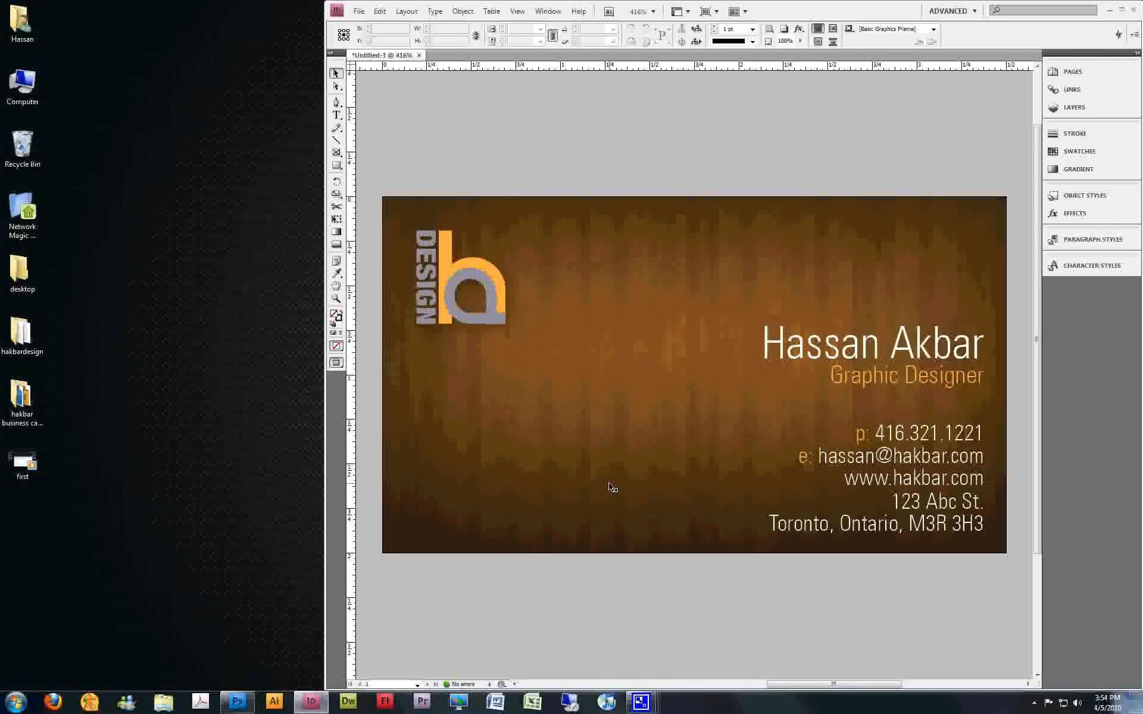
Start a PDF export with the Press Quality preset, saving it on the Desktop as card
{"action": "left_click", "coordinate": [363, 12]}
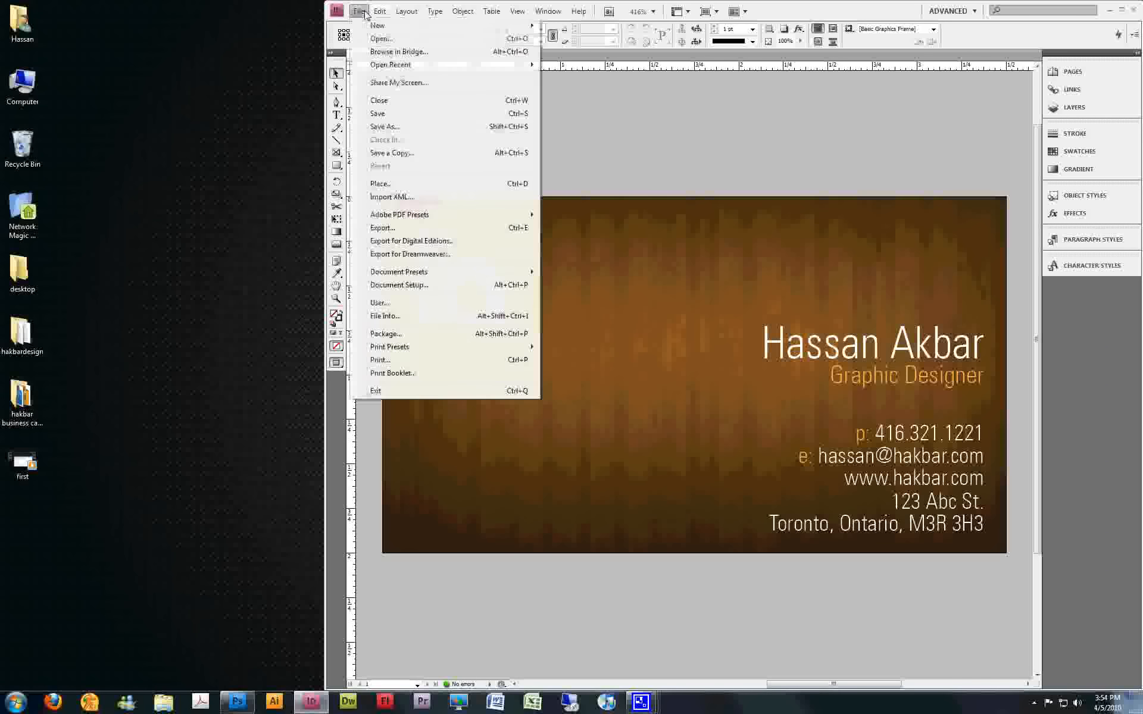
{"action": "mouse_move", "coordinate": [425, 219]}
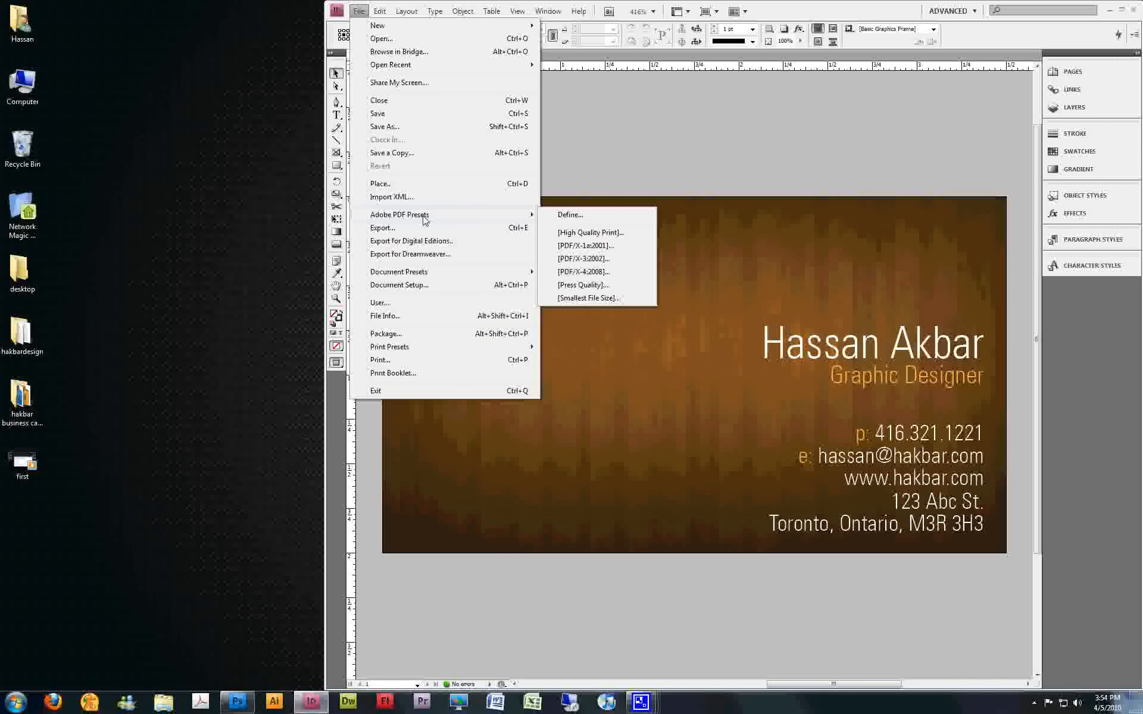
{"action": "left_click", "coordinate": [622, 288]}
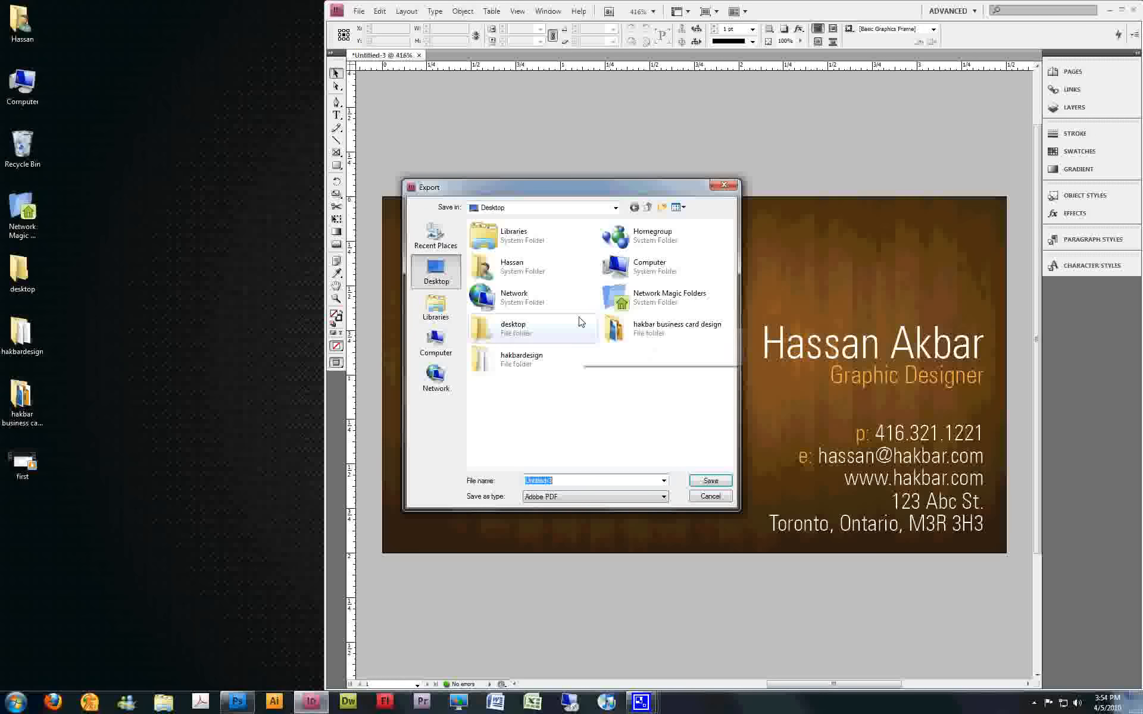
{"action": "type", "text": "card"}
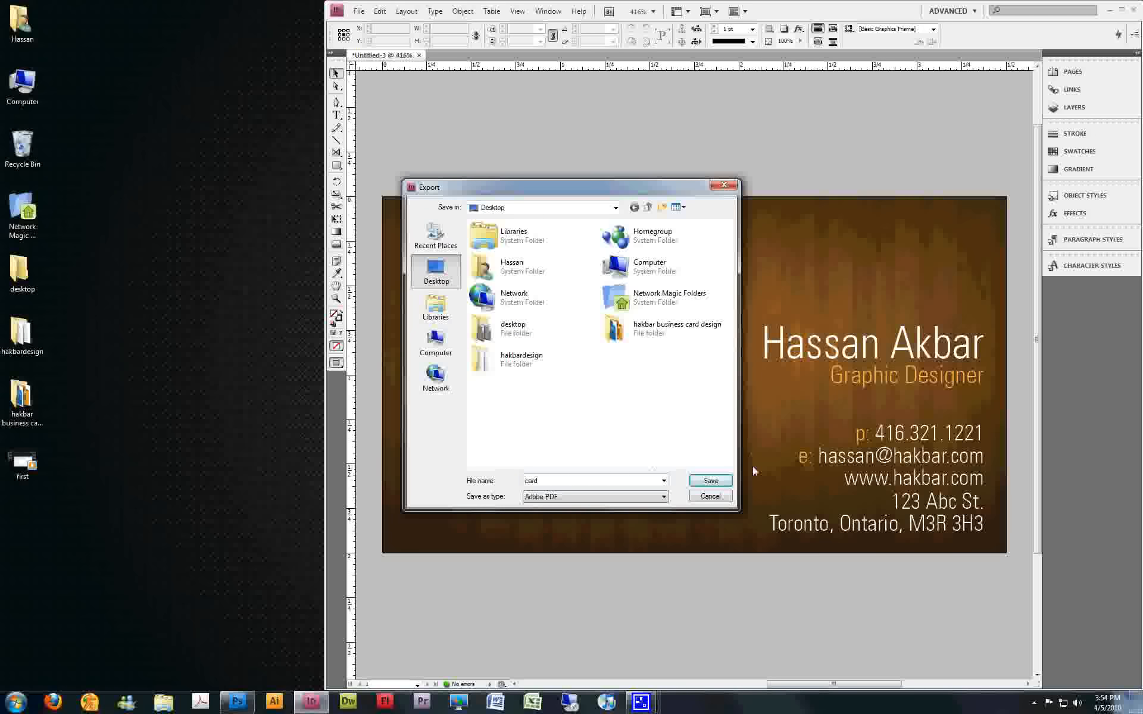
{"action": "left_click", "coordinate": [720, 480]}
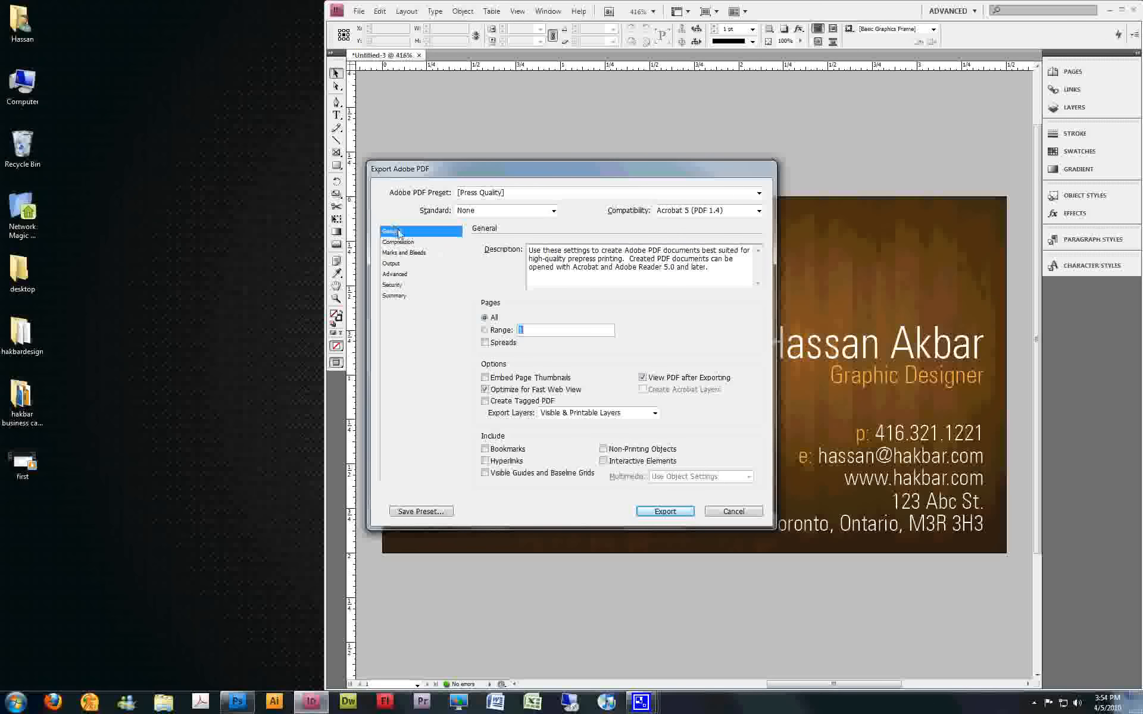
Export the PDF with all printer's marks and the document bleed settings, moving the opened PDF's window aside
{"action": "left_click", "coordinate": [408, 253]}
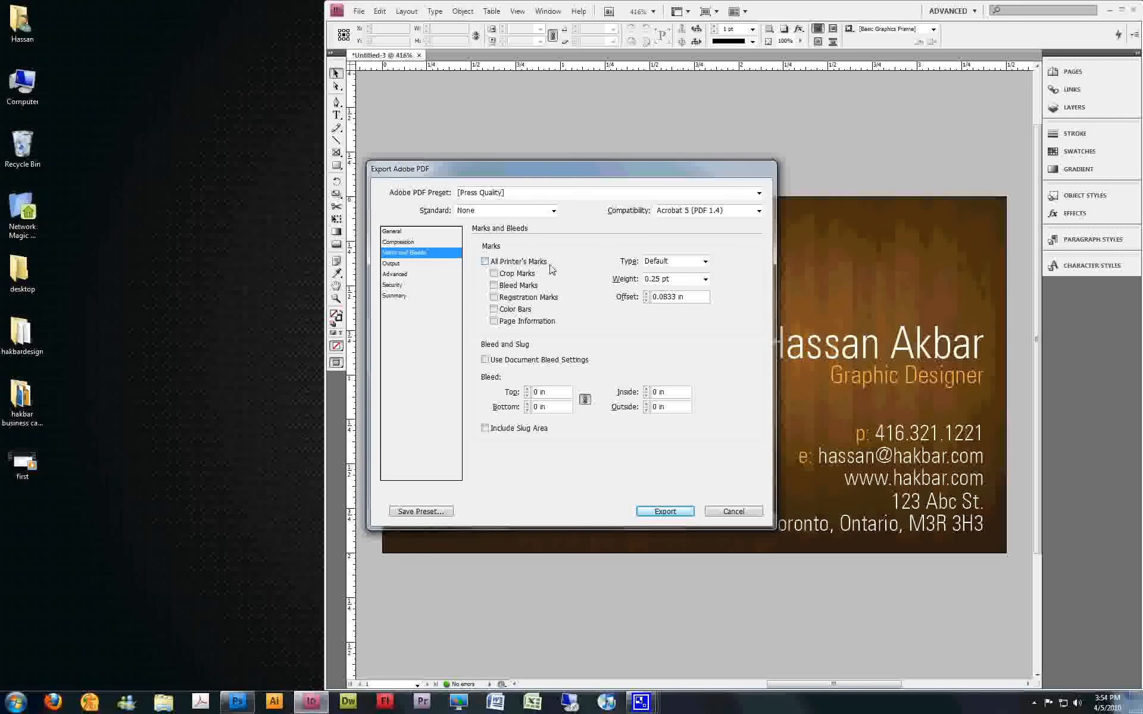
{"action": "left_click", "coordinate": [519, 266]}
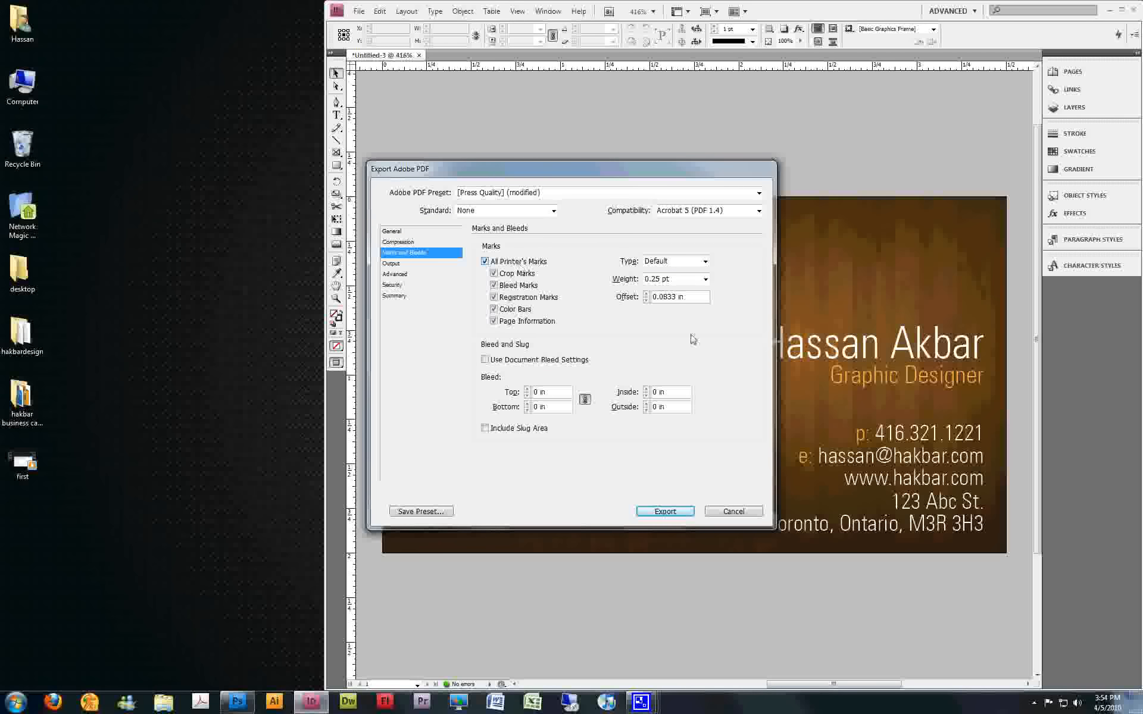
{"action": "left_click", "coordinate": [529, 362]}
{"action": "left_click", "coordinate": [676, 511]}
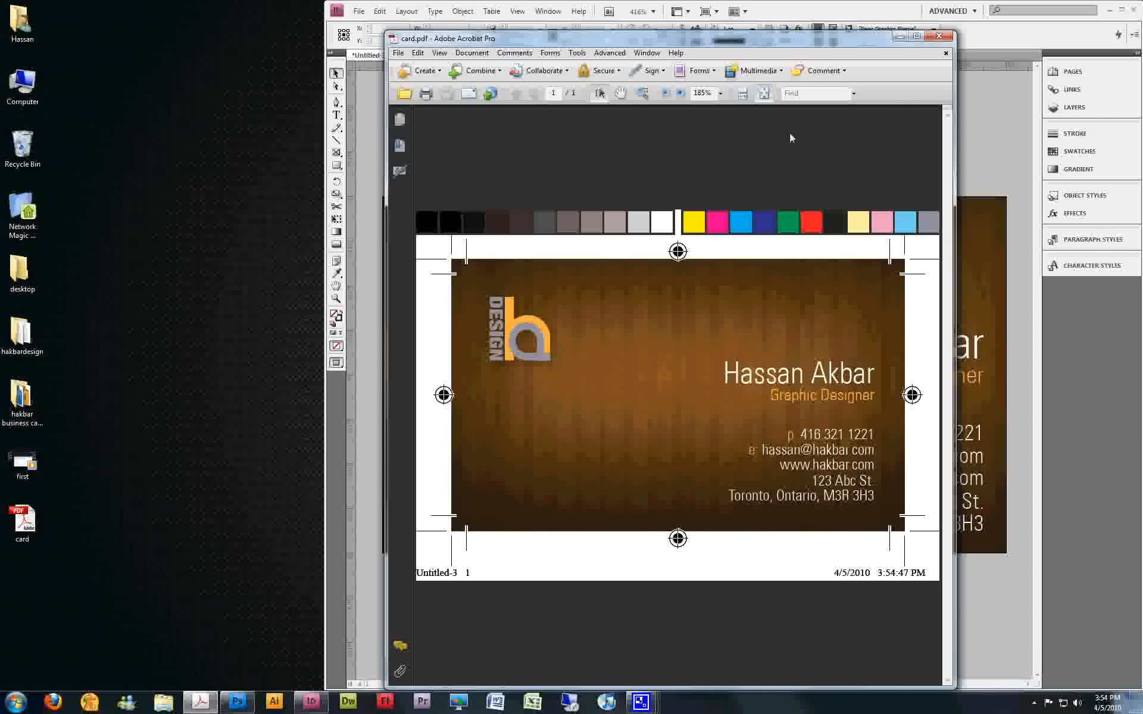
{"action": "left_click_drag", "start_coordinate": [780, 41], "coordinate": [603, 28]}
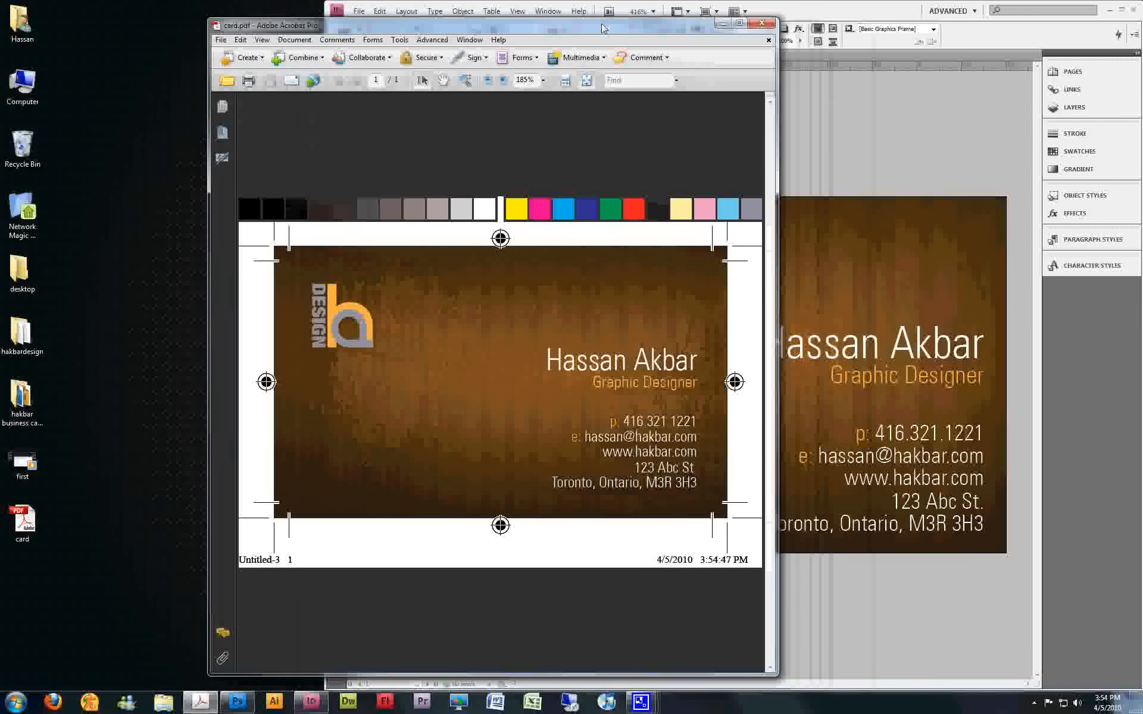